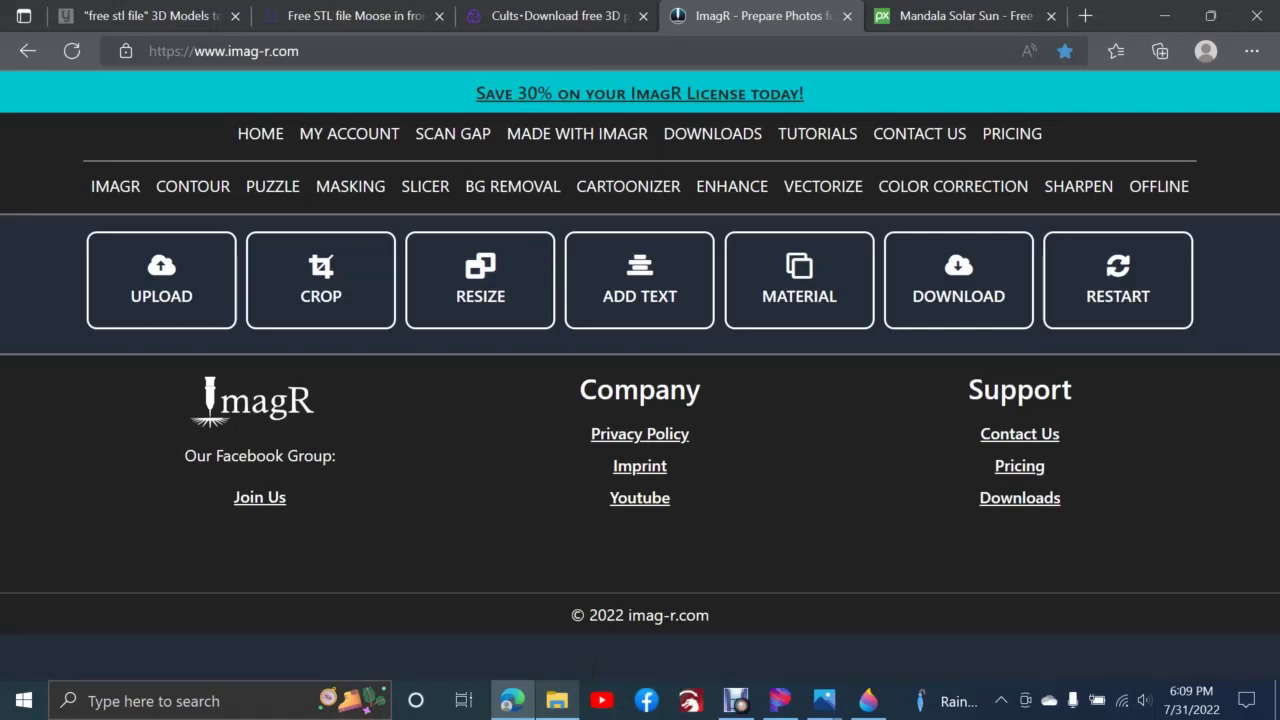
- Upload the background-removed image 5d1673e4f06366c9d3f94a061b120e5d5626-600-bgremove from the Downloads folder
{"action": "left_click", "coordinate": [161, 282]}
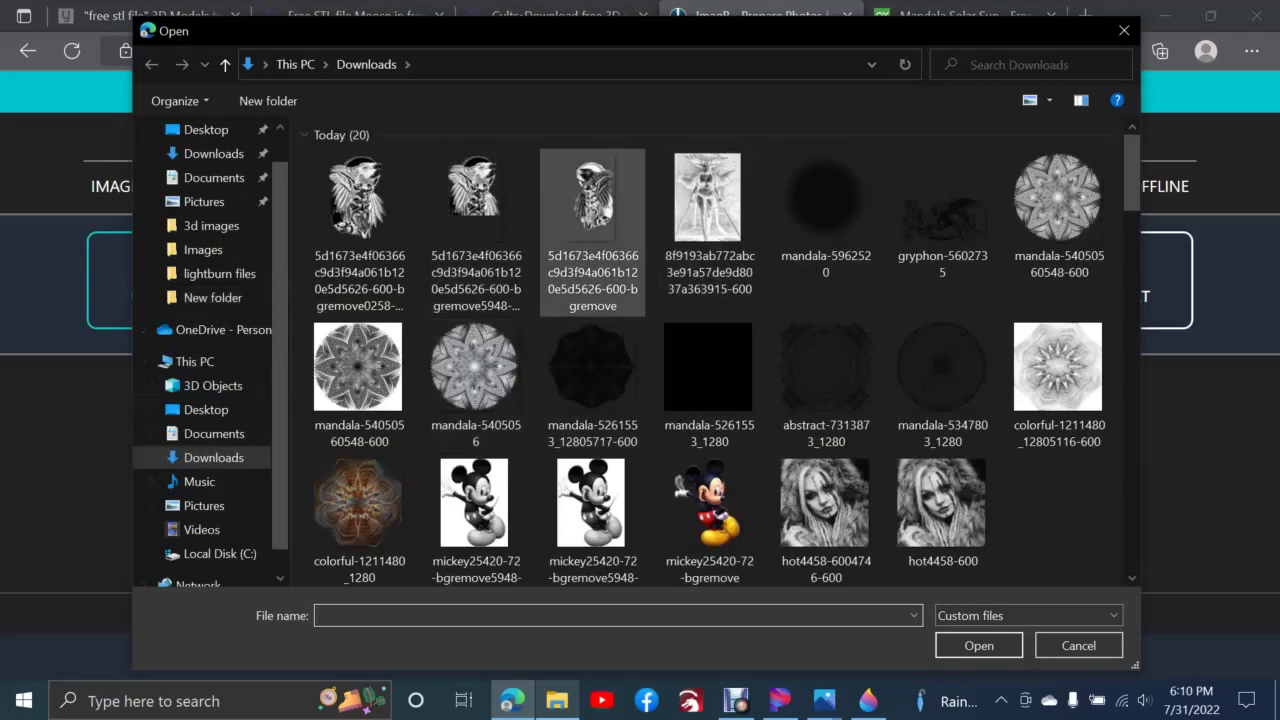
{"action": "double_click", "coordinate": [592, 210]}
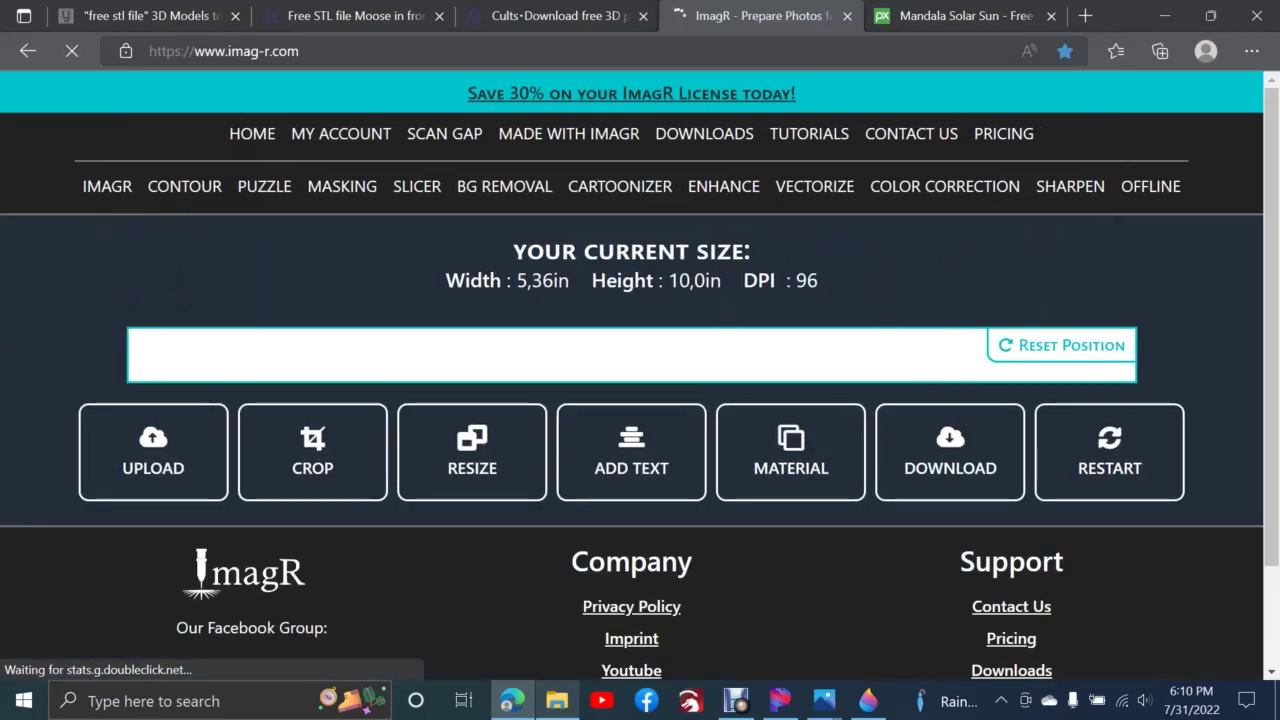
{"action": "scroll", "coordinate": [843, 389], "scroll_direction": "down", "scroll_amount": 4}
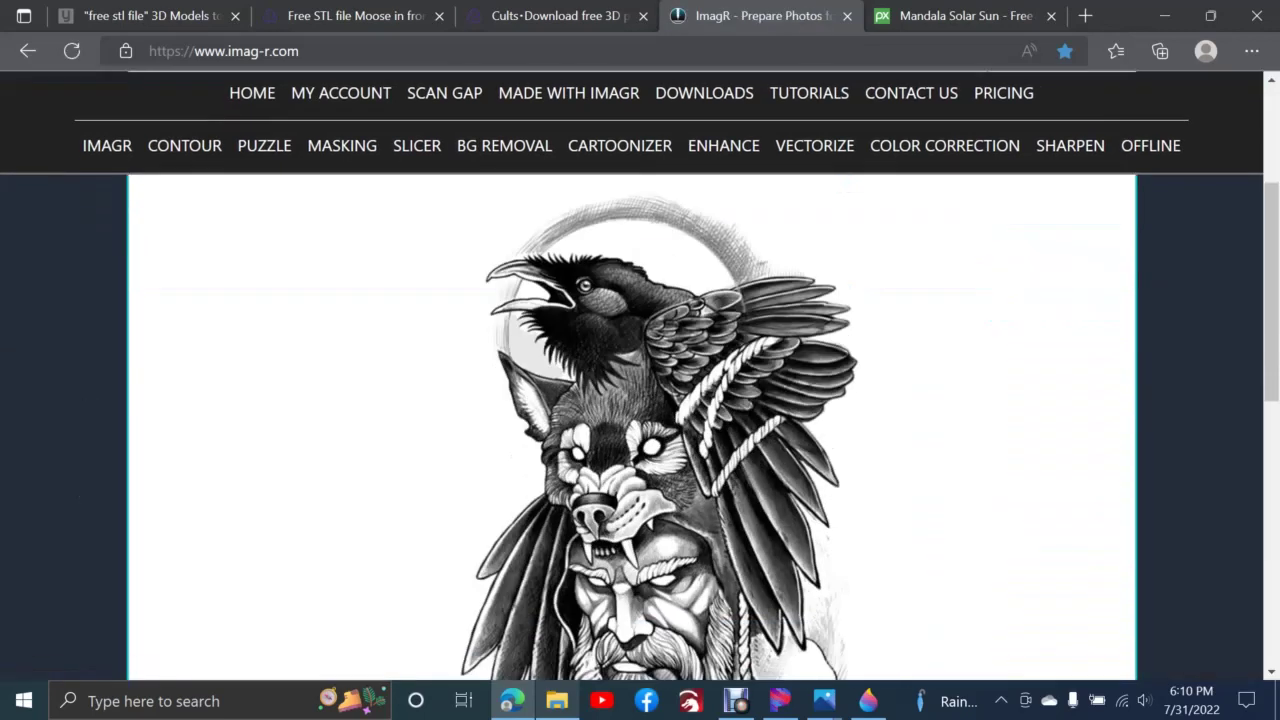
{"action": "scroll", "coordinate": [640, 420], "scroll_direction": "down", "scroll_amount": 2}
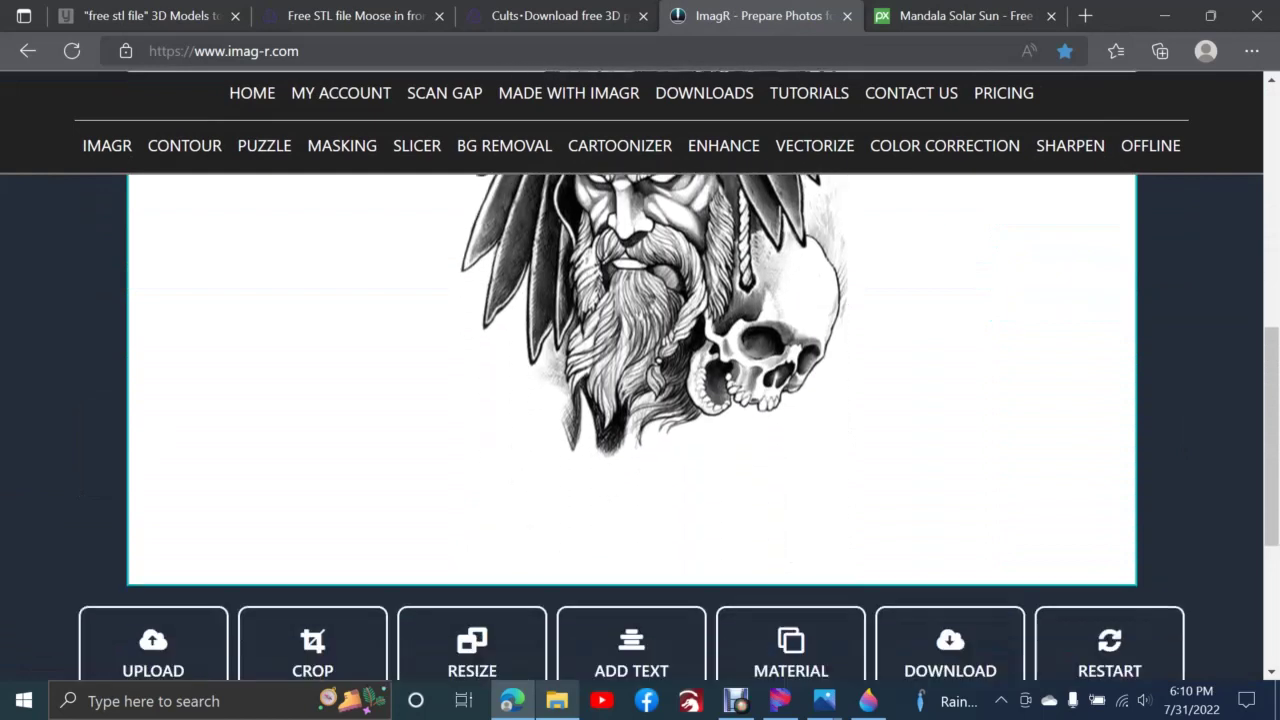
{"action": "scroll", "coordinate": [640, 420], "scroll_direction": "up", "scroll_amount": 2}
{"action": "scroll", "coordinate": [640, 420], "scroll_direction": "up", "scroll_amount": 2}
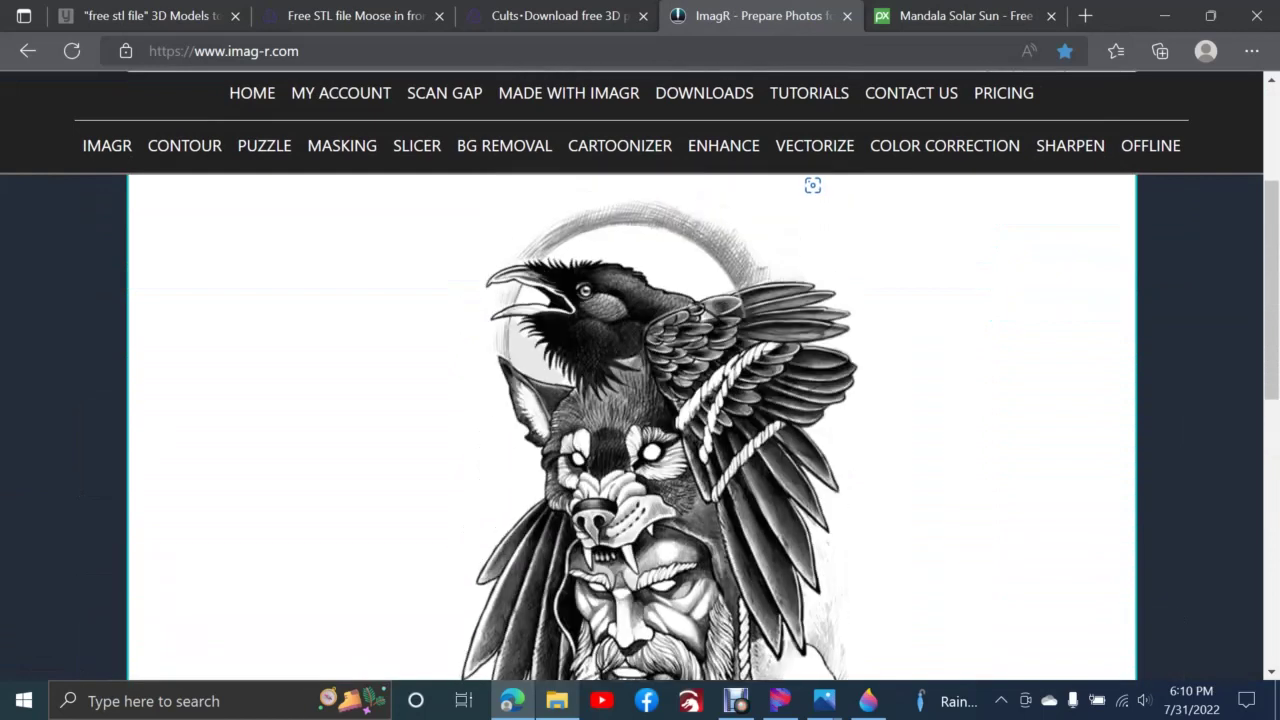
- Crop the empty margins above, below and along the left side of the artwork, to about 461 × 772 px
{"action": "scroll", "coordinate": [640, 420], "scroll_direction": "down", "scroll_amount": 5}
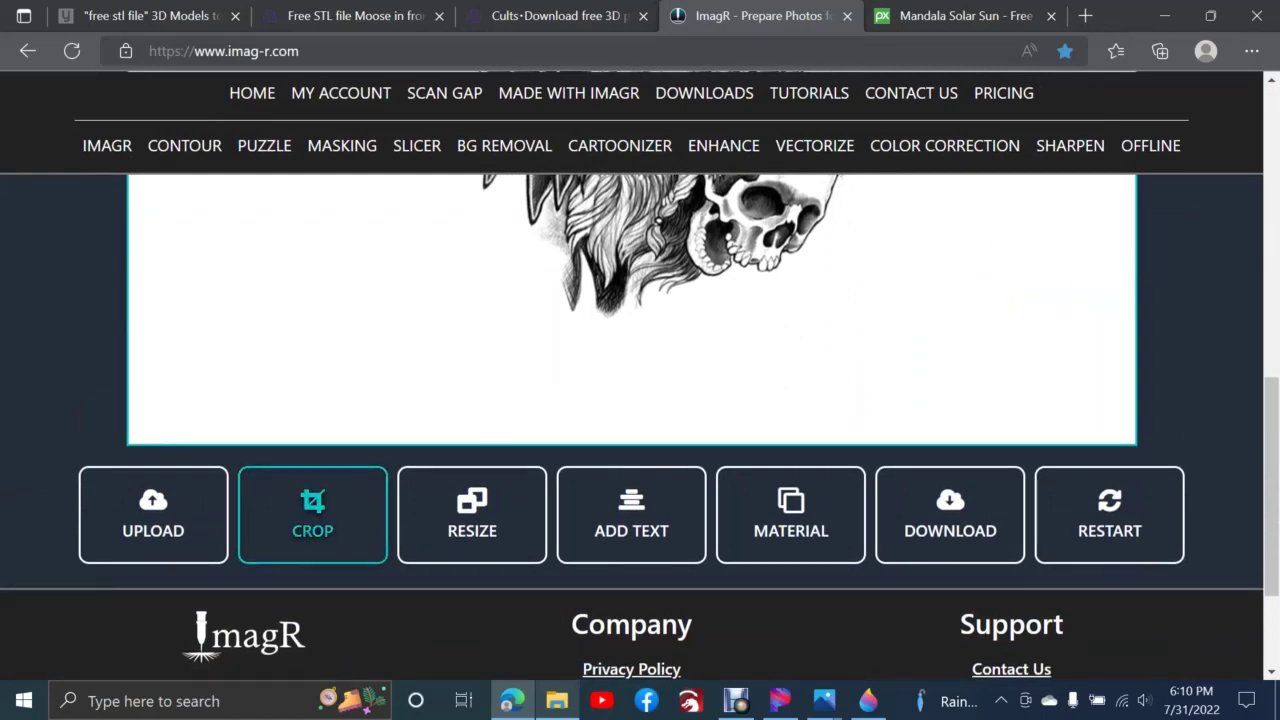
{"action": "left_click", "coordinate": [312, 515]}
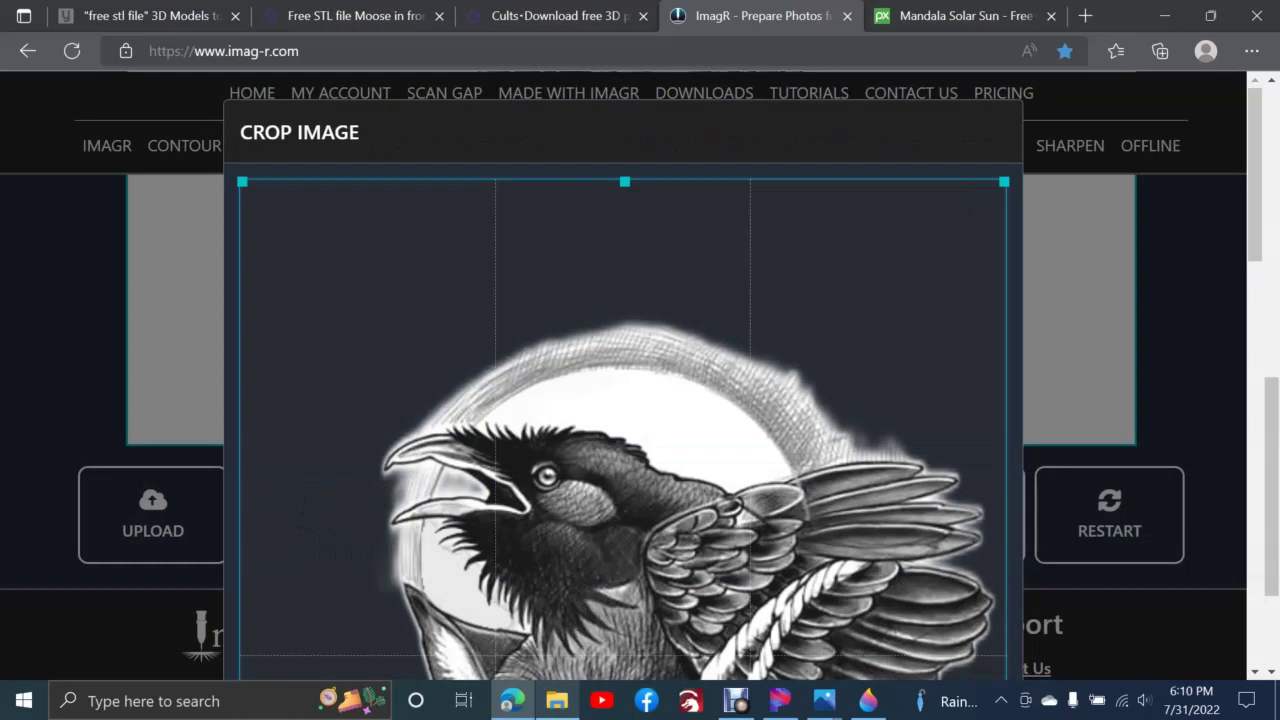
{"action": "left_click_drag", "start_coordinate": [624, 181], "coordinate": [624, 302]}
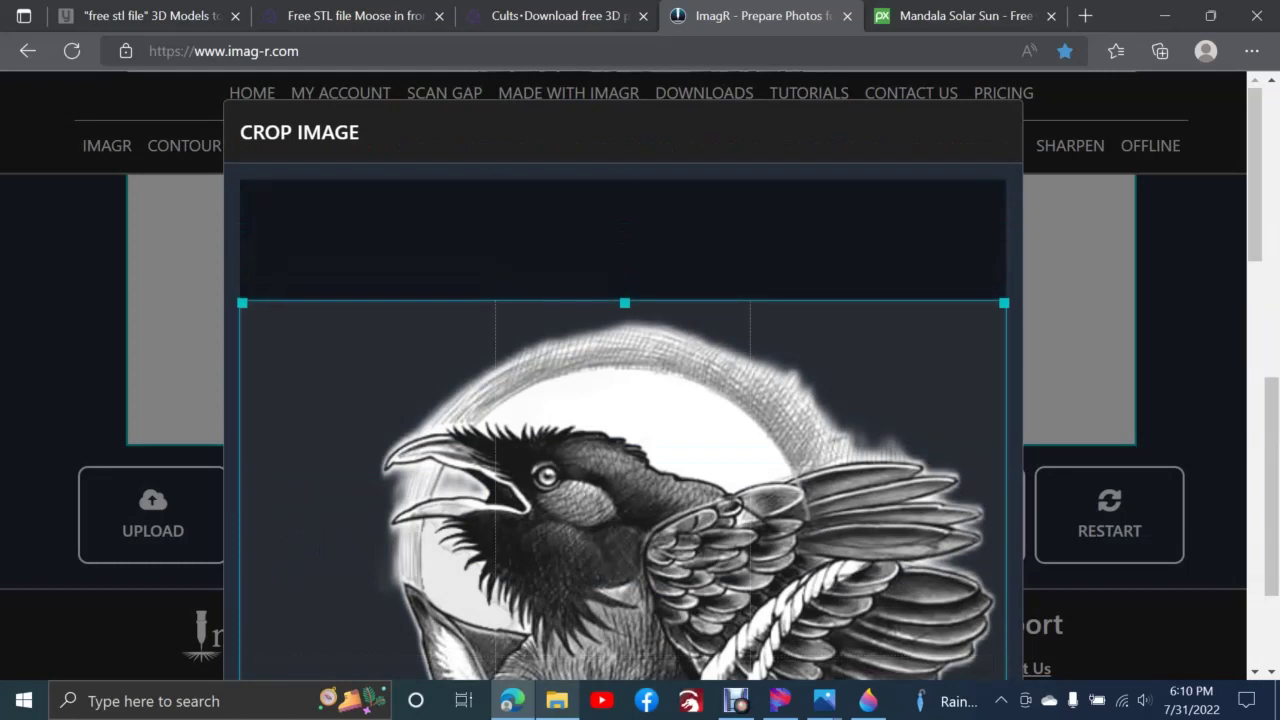
{"action": "scroll", "coordinate": [624, 380], "scroll_direction": "down", "scroll_amount": 10}
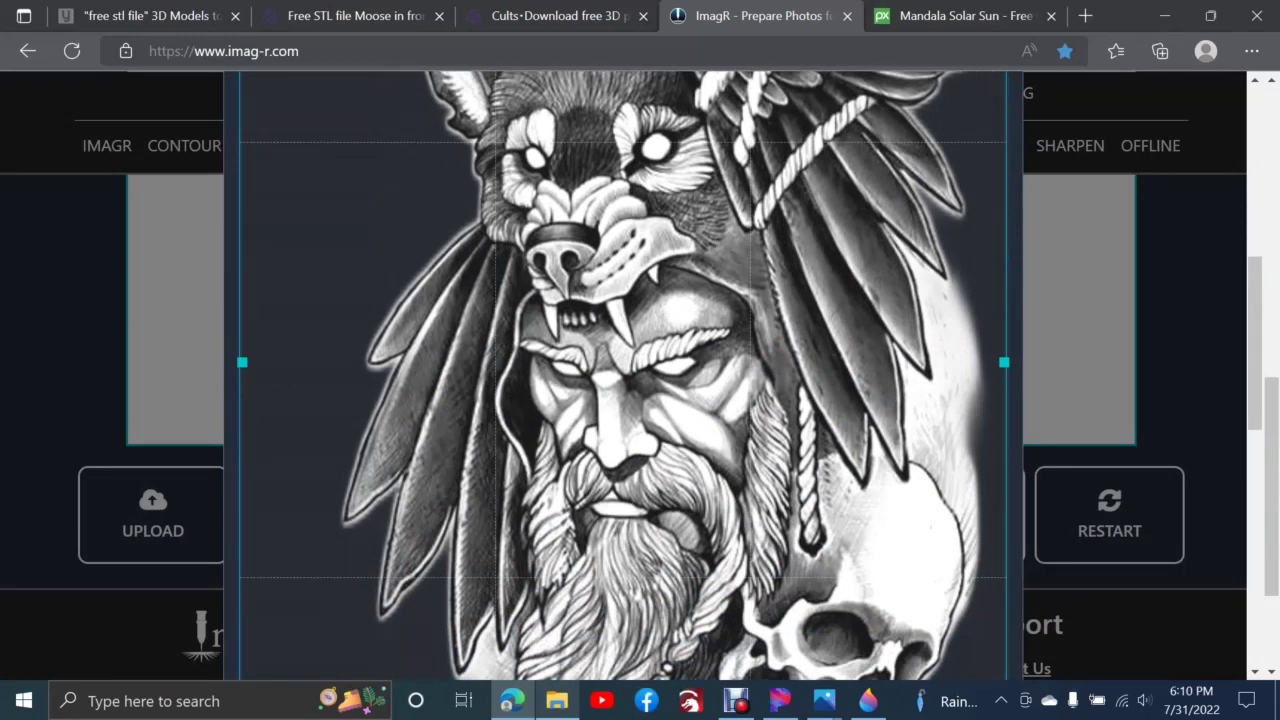
{"action": "left_click_drag", "start_coordinate": [241, 362], "coordinate": [322, 362]}
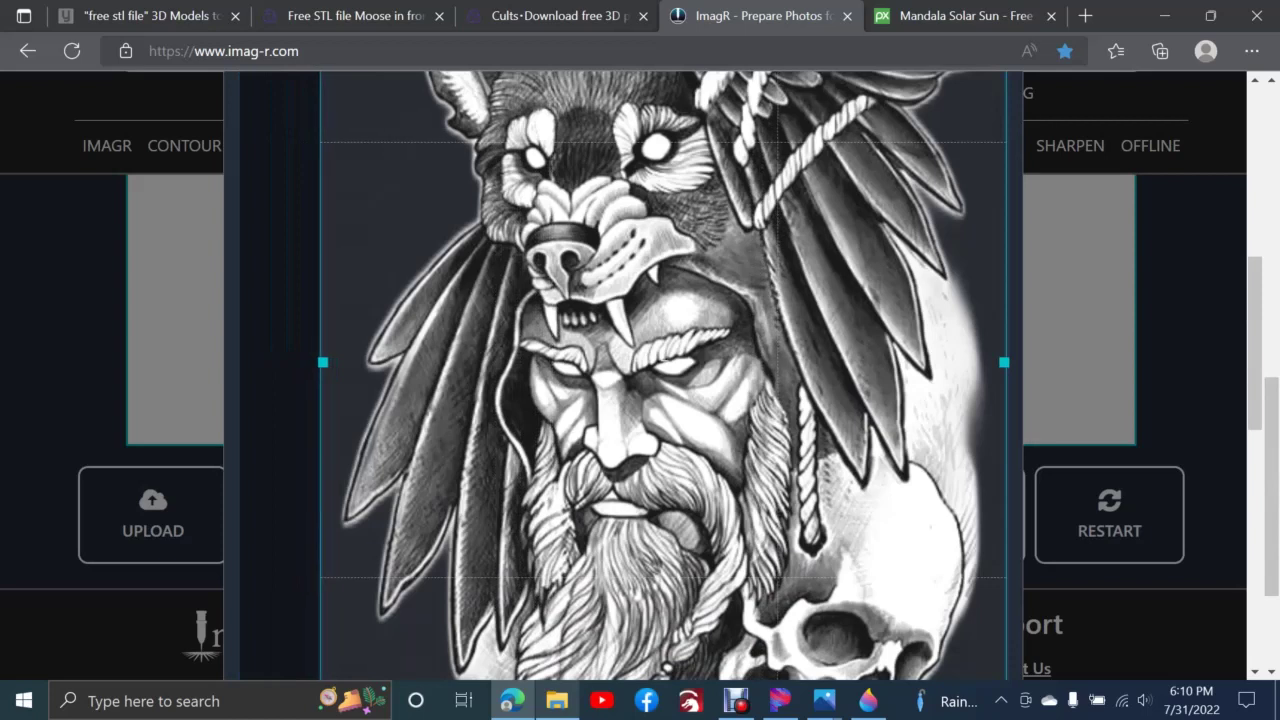
{"action": "scroll", "coordinate": [640, 375], "scroll_direction": "down", "scroll_amount": 5}
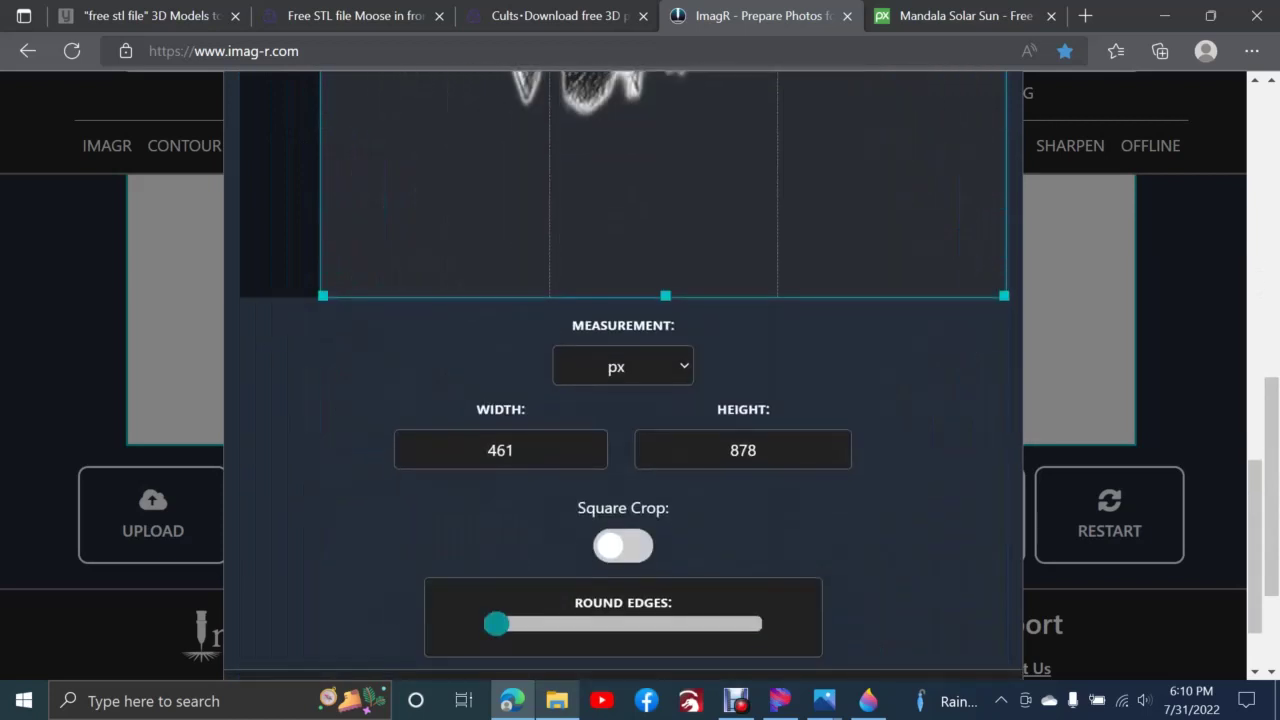
{"action": "left_click_drag", "start_coordinate": [665, 296], "coordinate": [665, 137]}
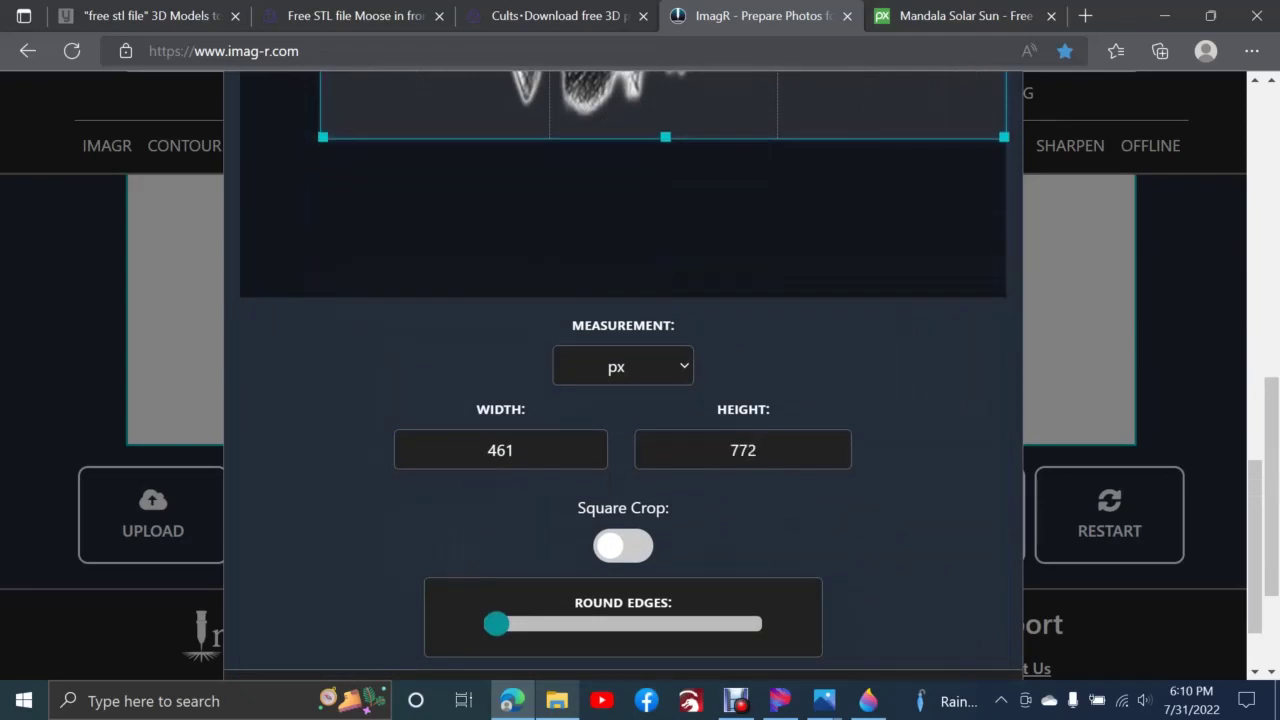
{"action": "scroll", "coordinate": [623, 400], "scroll_direction": "down", "scroll_amount": 1}
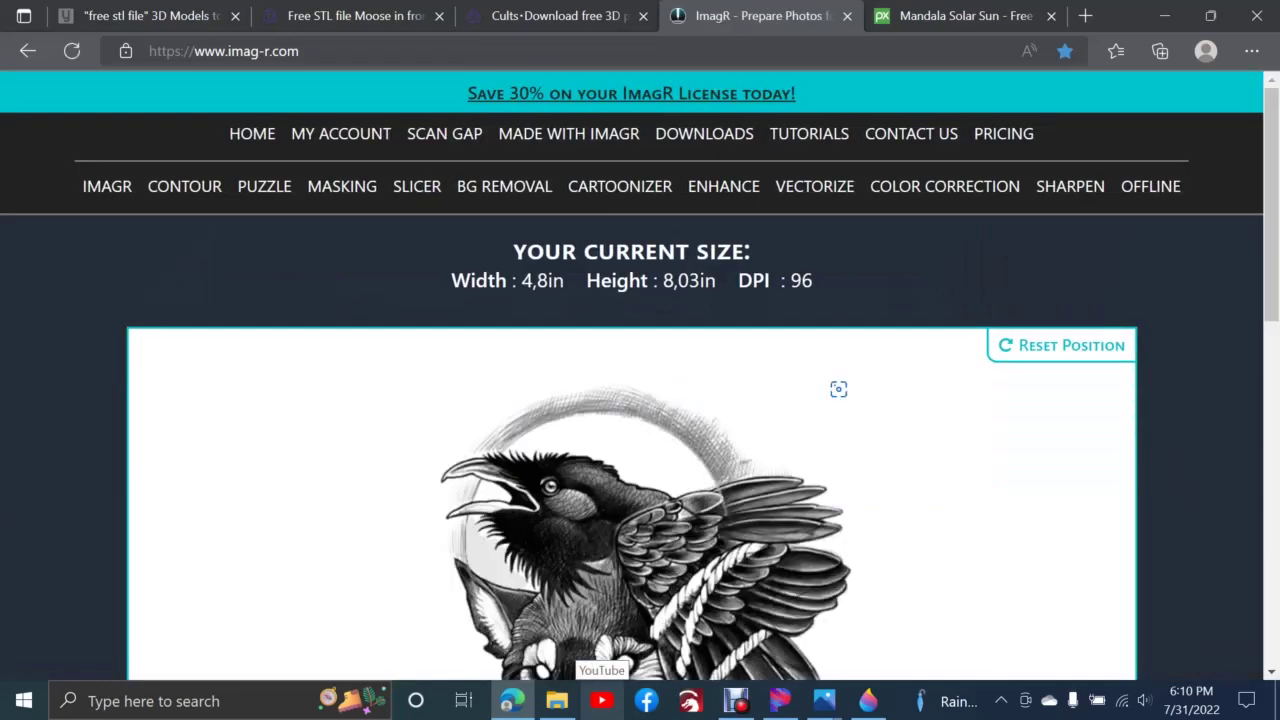
- Start resizing the image in inches and set its height to 11 in with the aspect ratio fixed
{"action": "scroll", "coordinate": [640, 400], "scroll_direction": "down", "scroll_amount": 6}
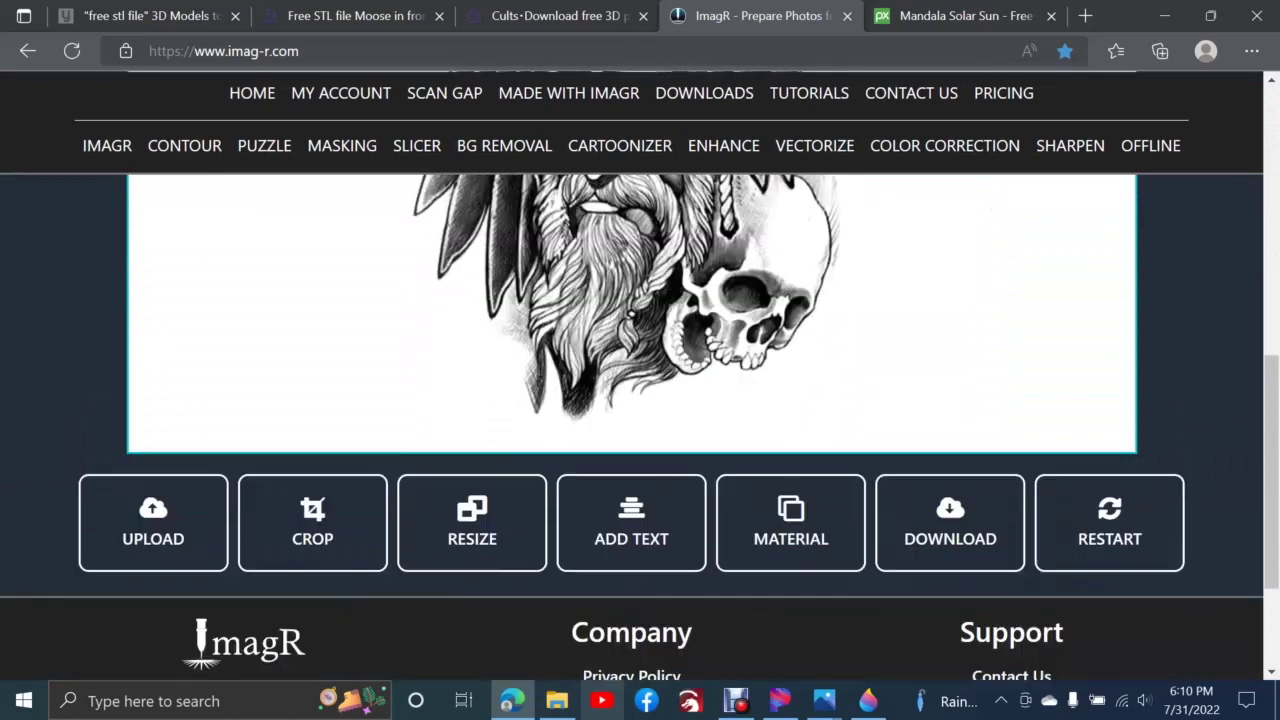
{"action": "left_click", "coordinate": [472, 522]}
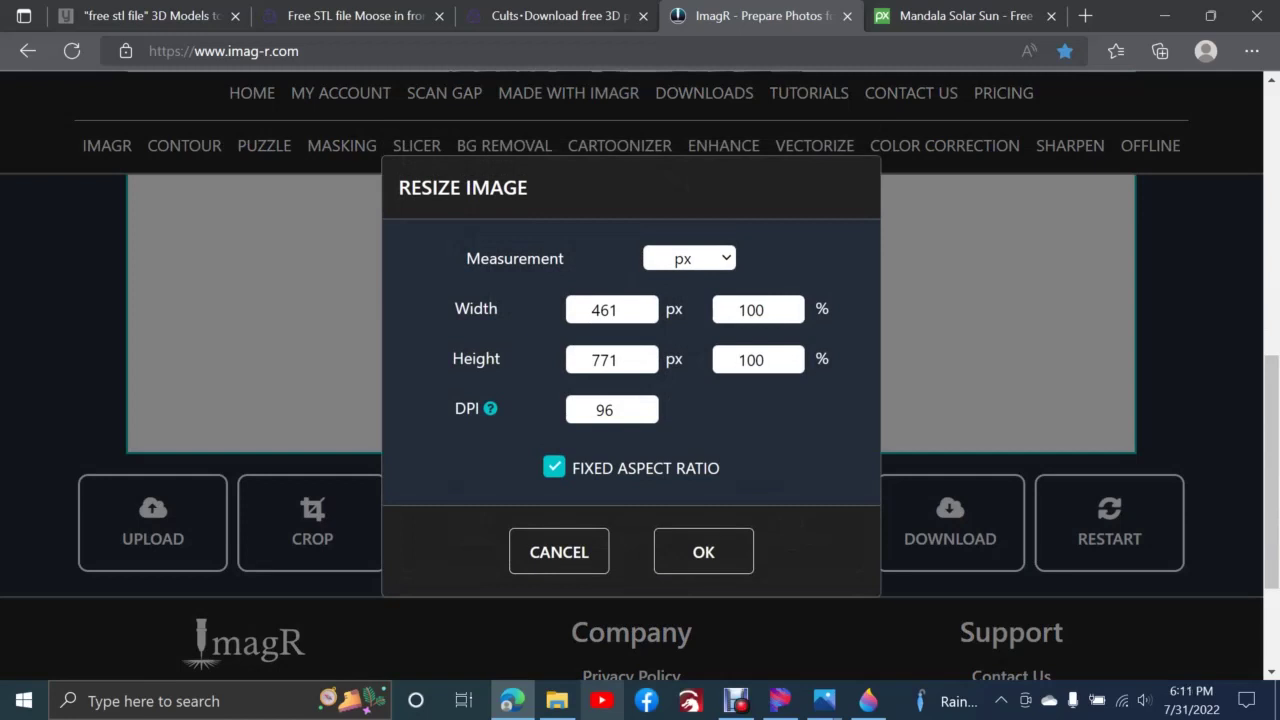
{"action": "left_click", "coordinate": [689, 258]}
{"action": "left_click", "coordinate": [691, 309]}
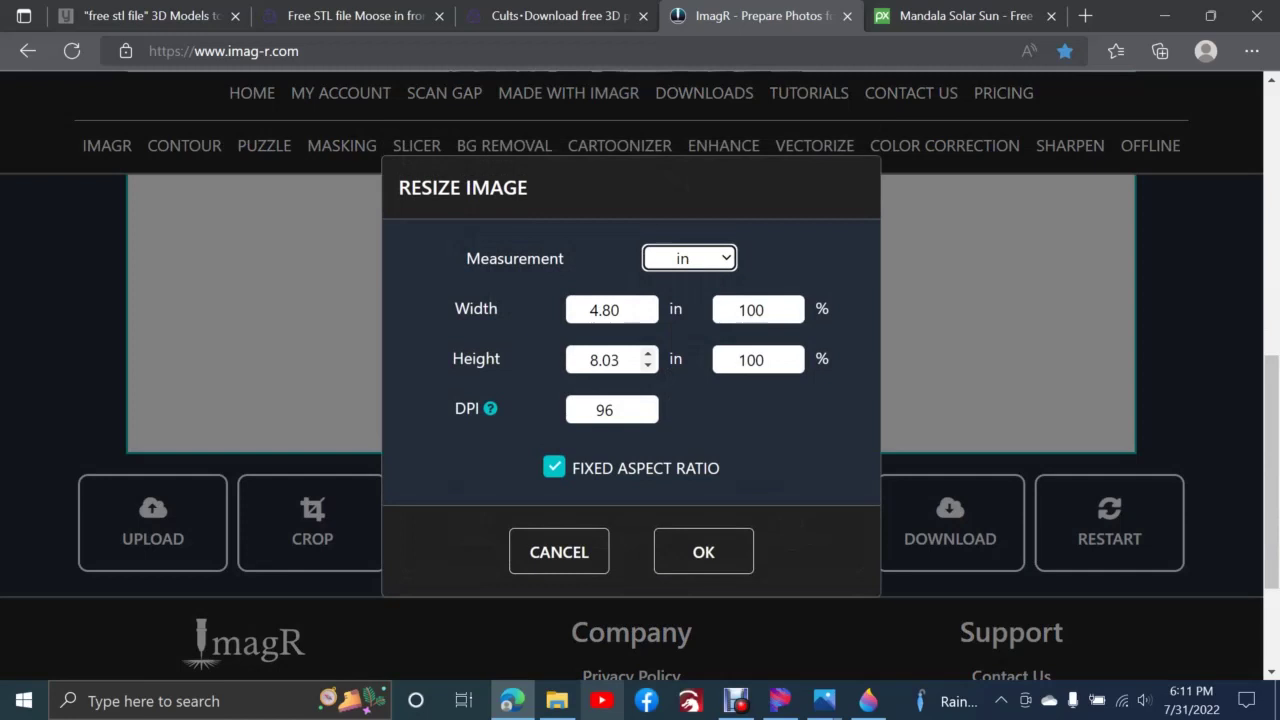
{"action": "double_click", "coordinate": [604, 359]}
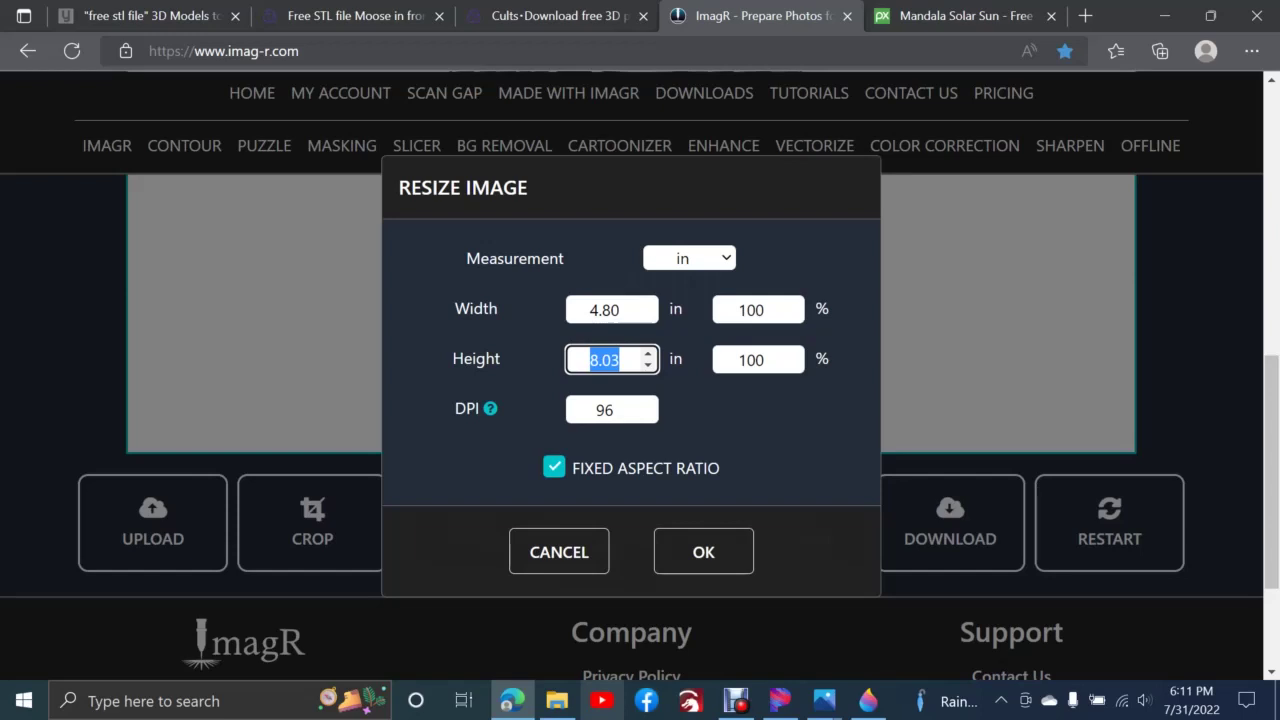
{"action": "type", "text": "11"}
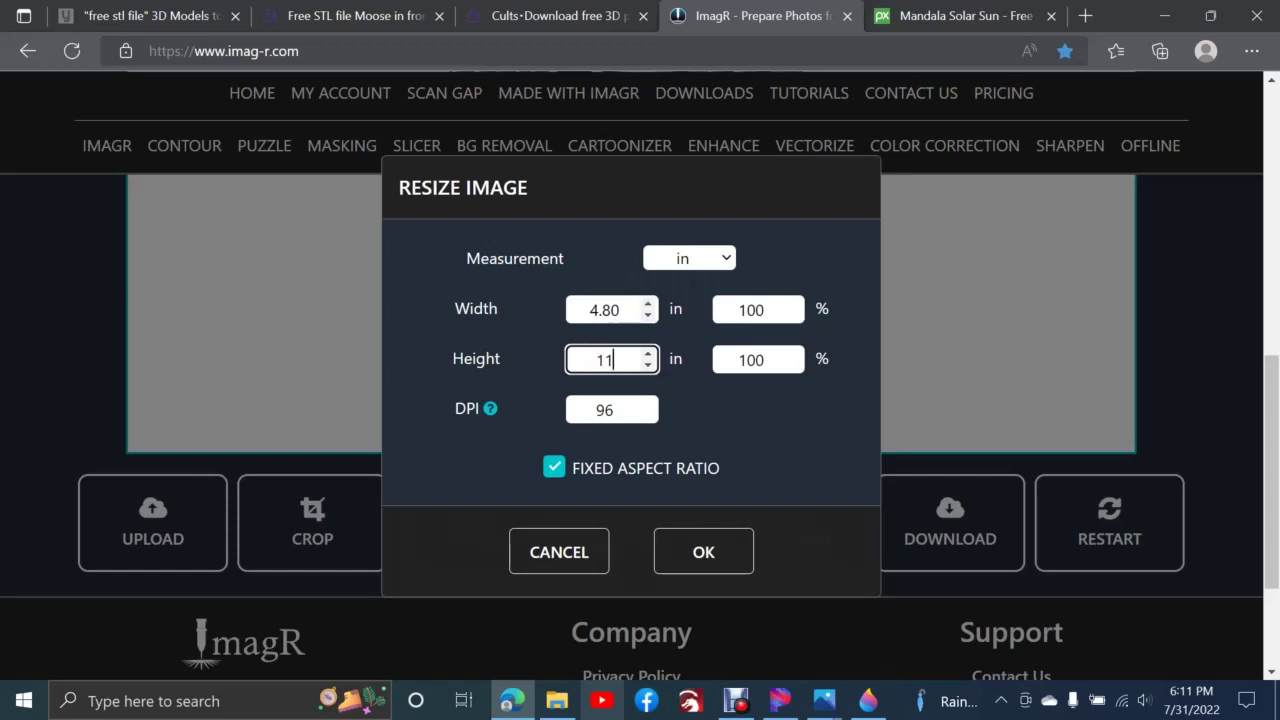
{"action": "key", "text": "Tab"}
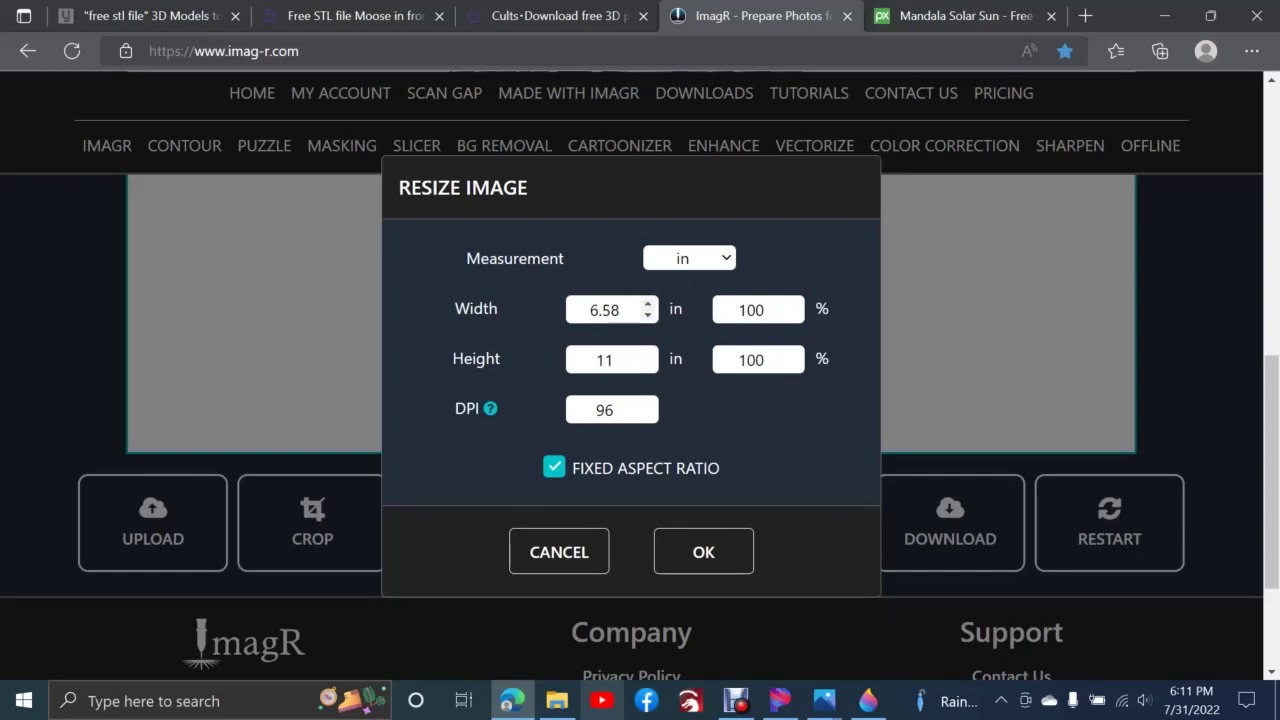
- Turn off the fixed aspect ratio, set the width to 7.5 in and the DPI to 300, and apply the resize
{"action": "left_click", "coordinate": [554, 467]}
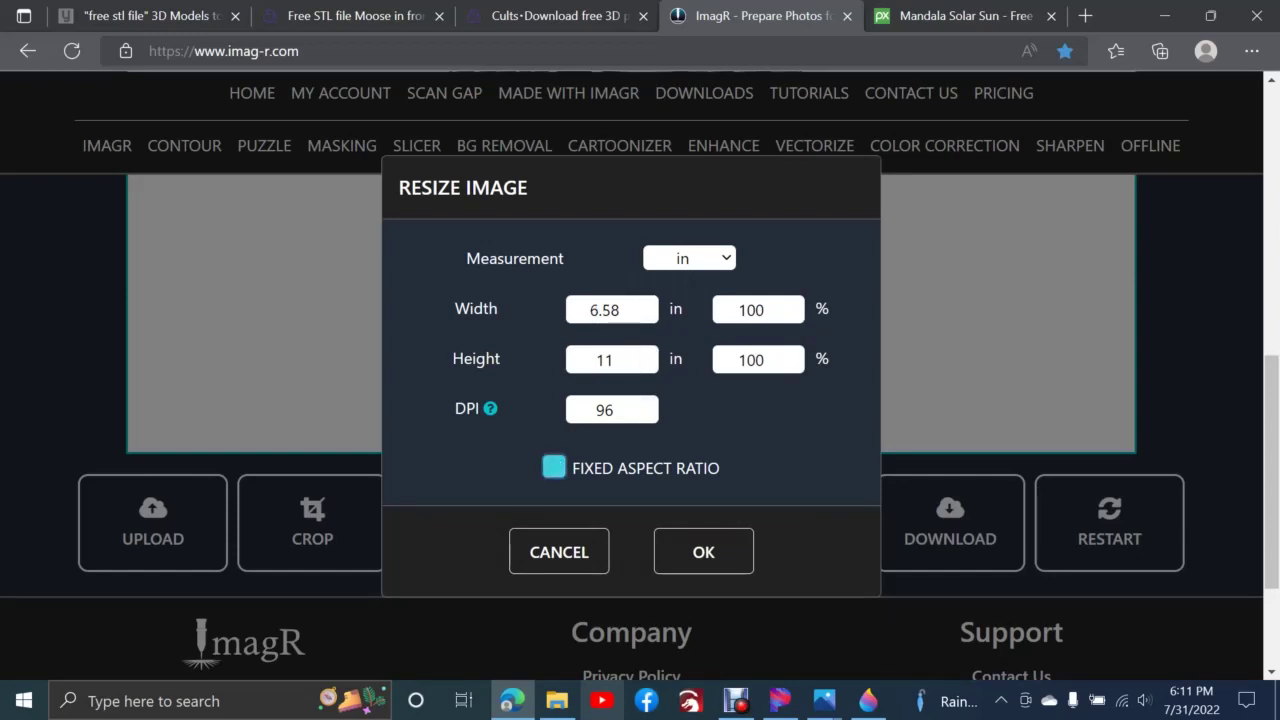
{"action": "double_click", "coordinate": [604, 310]}
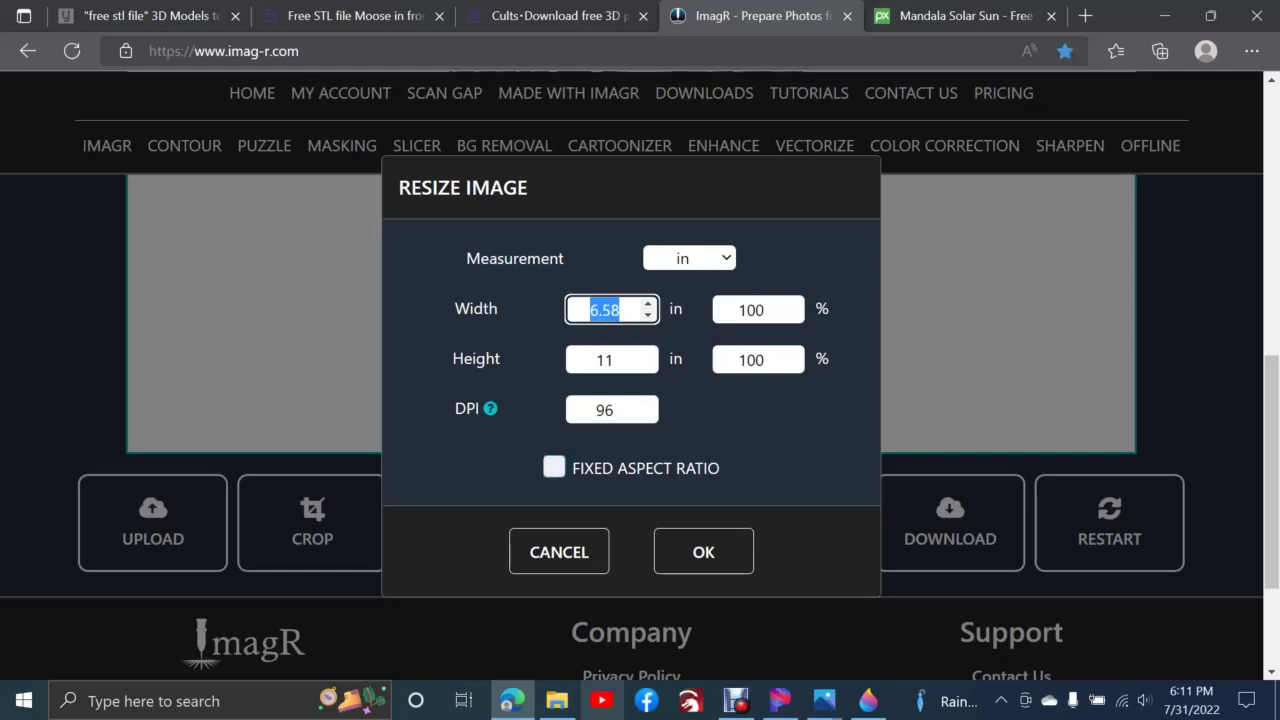
{"action": "type", "text": "7.5"}
{"action": "double_click", "coordinate": [604, 410]}
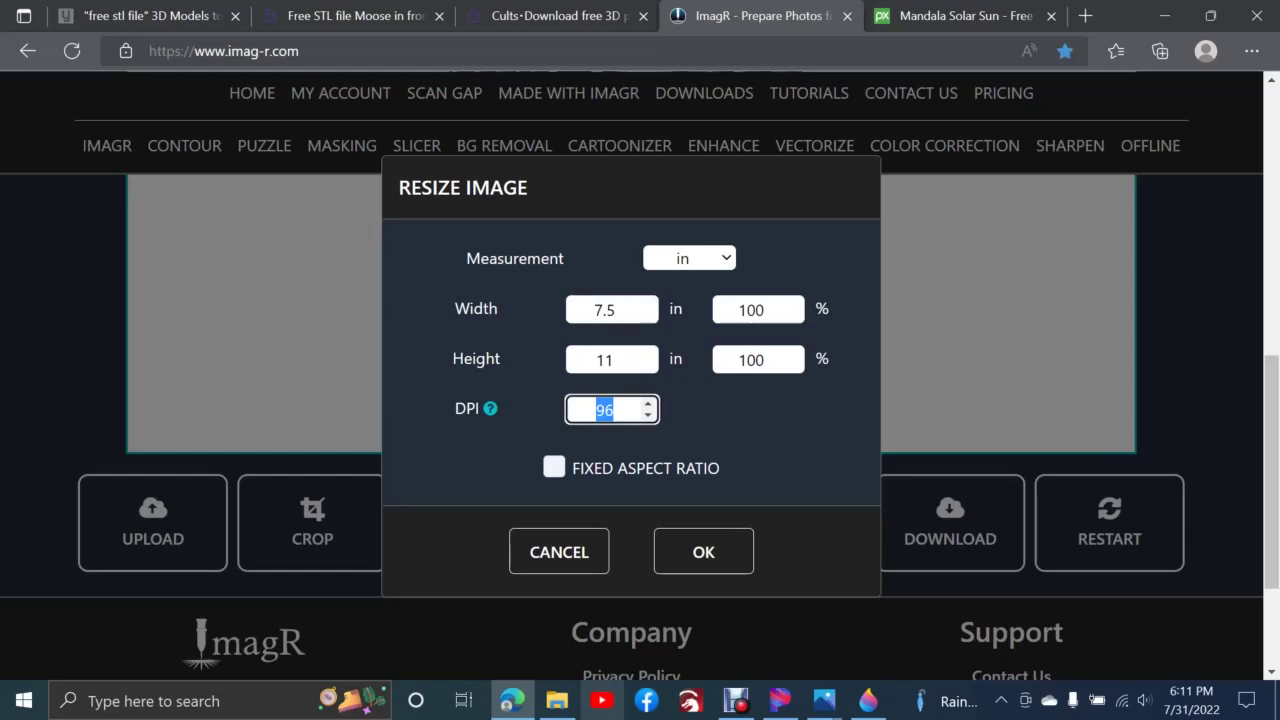
{"action": "type", "text": "300"}
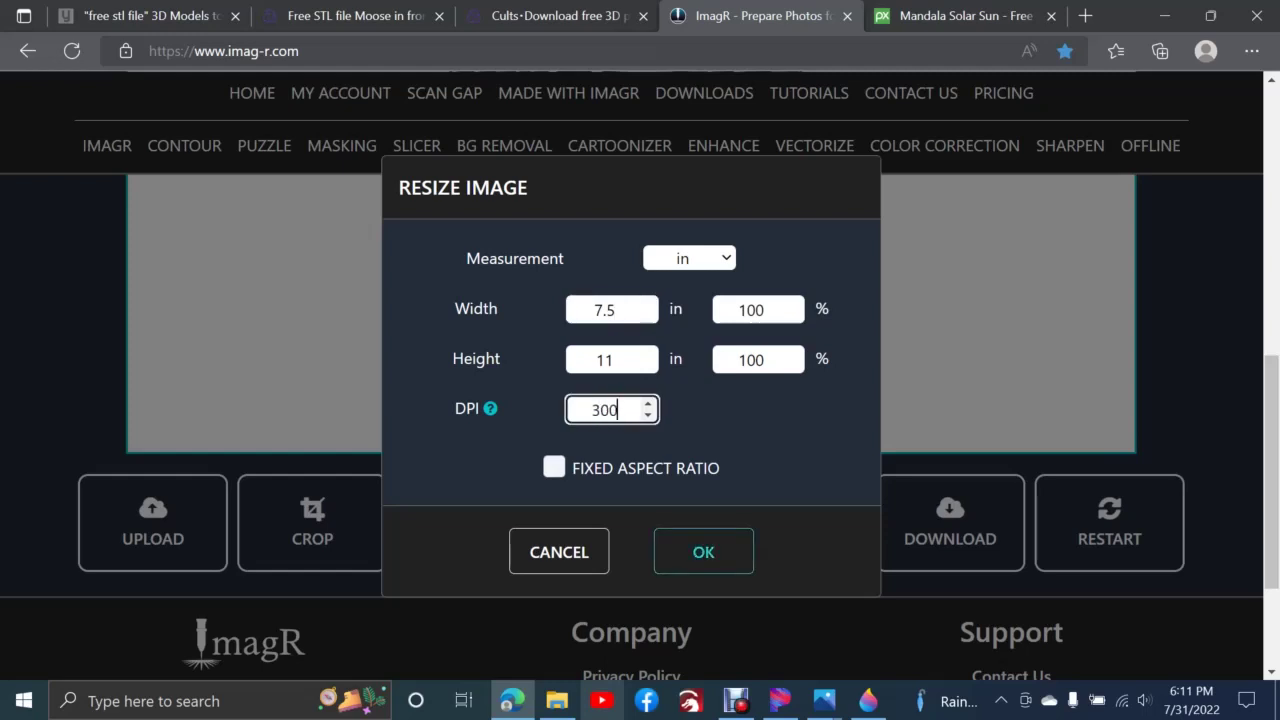
{"action": "key", "text": "Return"}
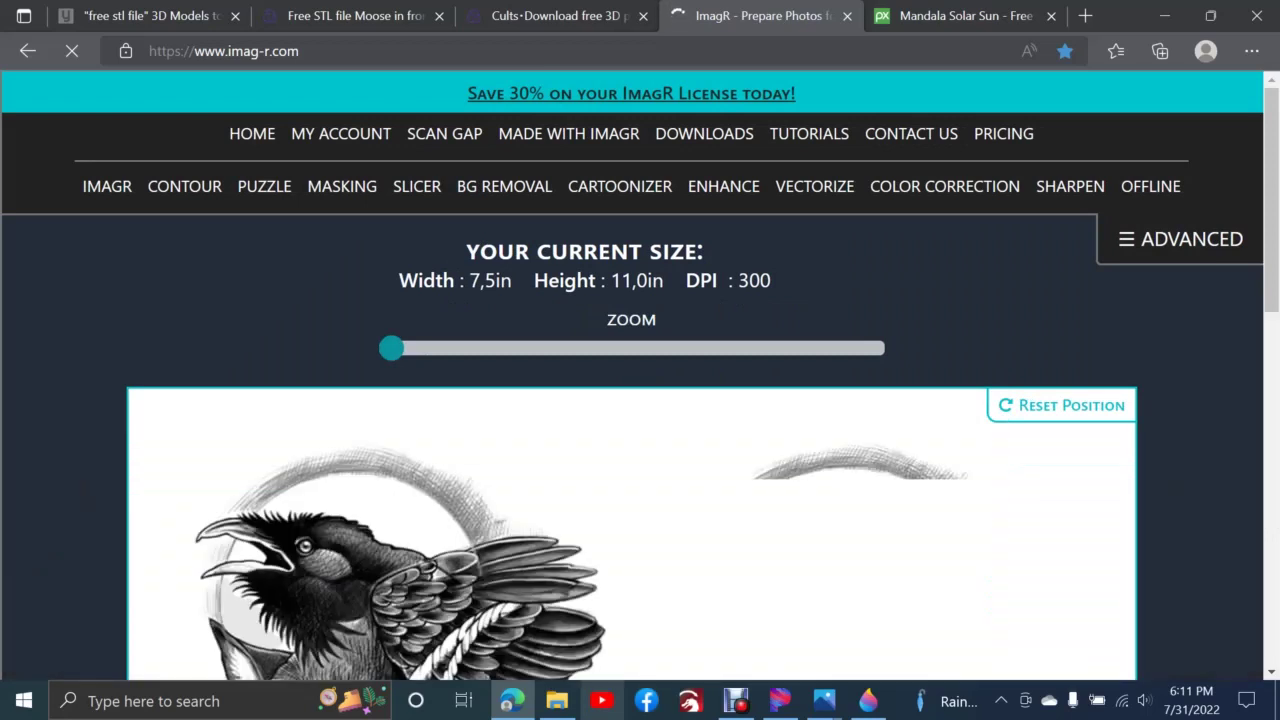
- Turn on Invert for the resized image in the advanced adjustments
{"action": "scroll", "coordinate": [690, 430], "scroll_direction": "down", "scroll_amount": 3}
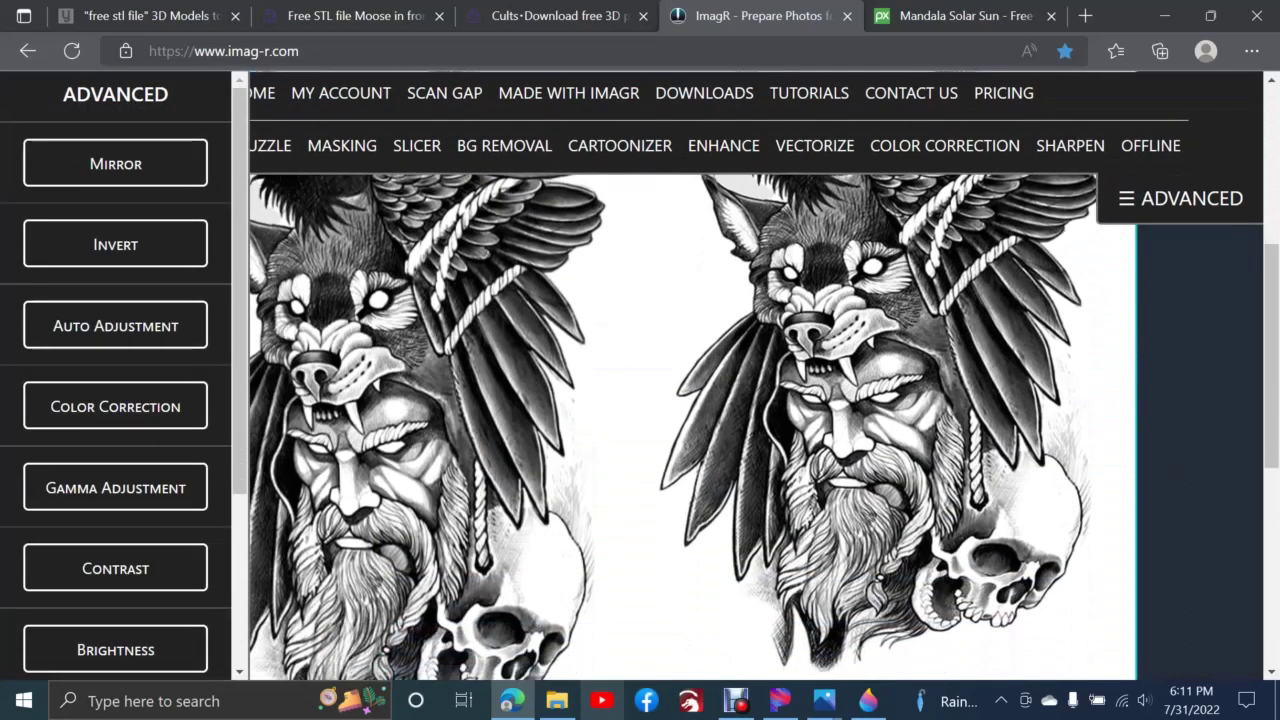
{"action": "scroll", "coordinate": [692, 428], "scroll_direction": "up", "scroll_amount": 2}
{"action": "scroll", "coordinate": [692, 428], "scroll_direction": "down", "scroll_amount": 3}
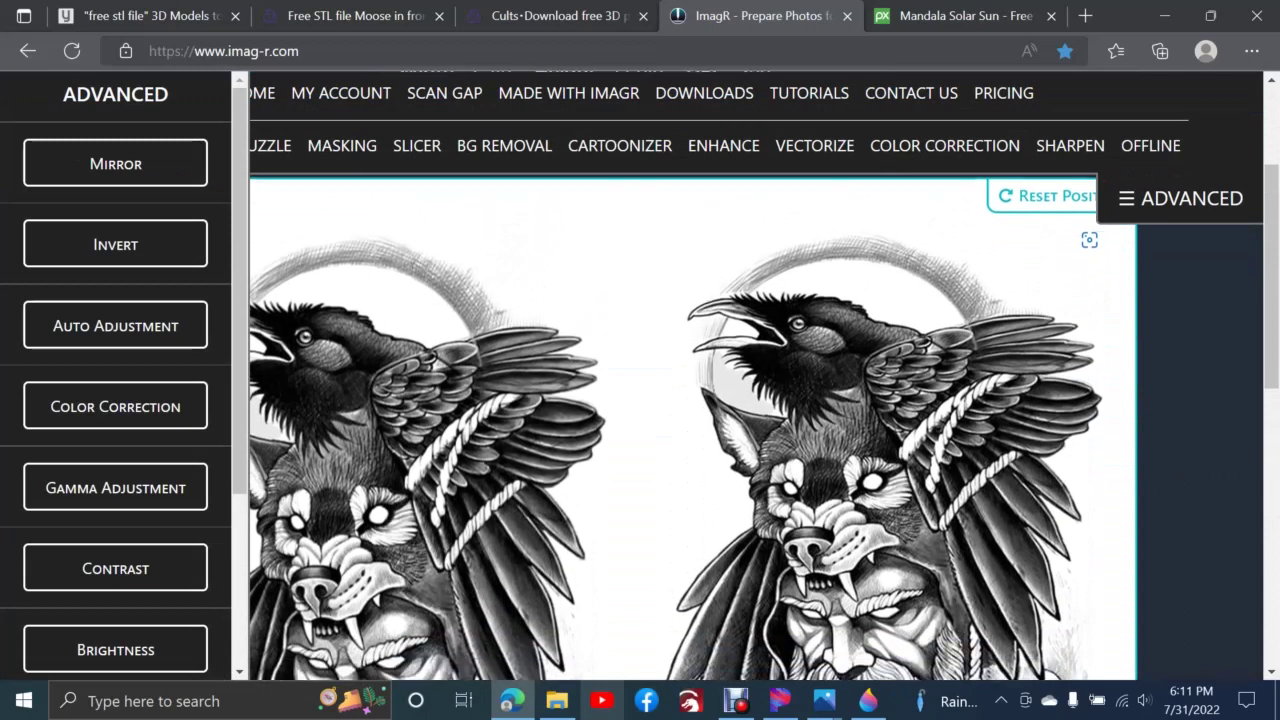
{"action": "scroll", "coordinate": [692, 428], "scroll_direction": "down", "scroll_amount": 2}
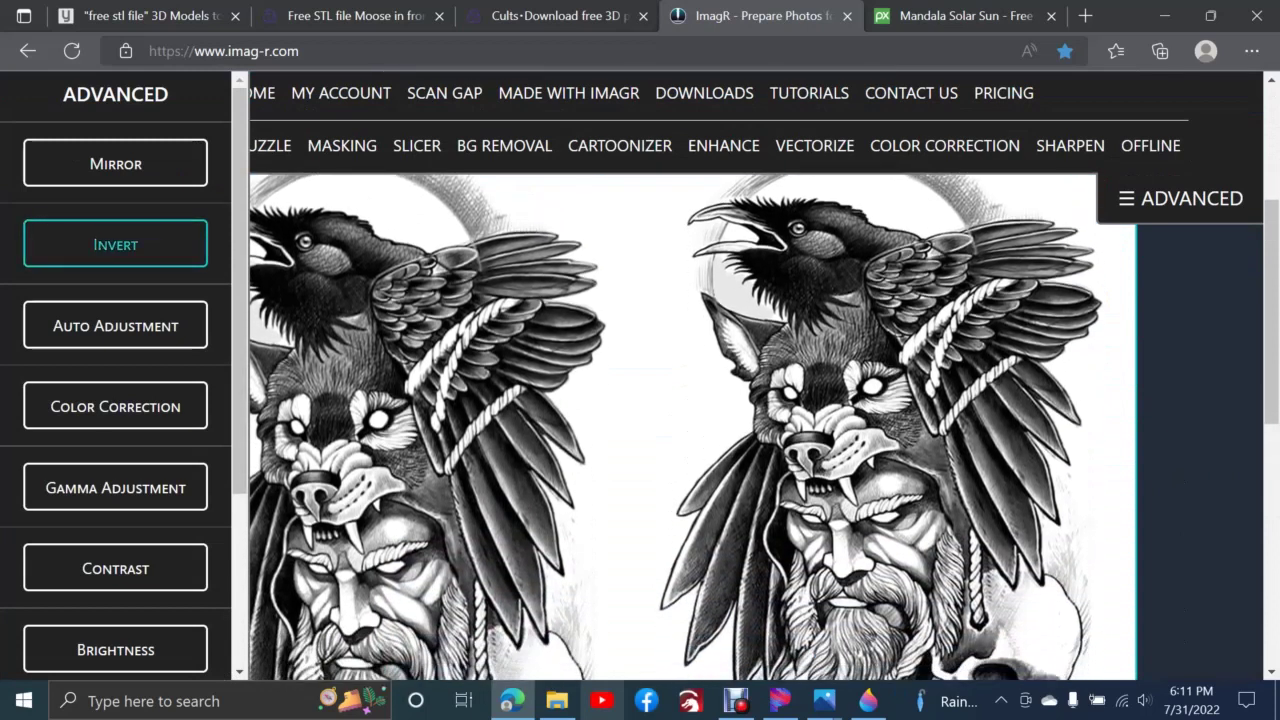
{"action": "left_click", "coordinate": [115, 244]}
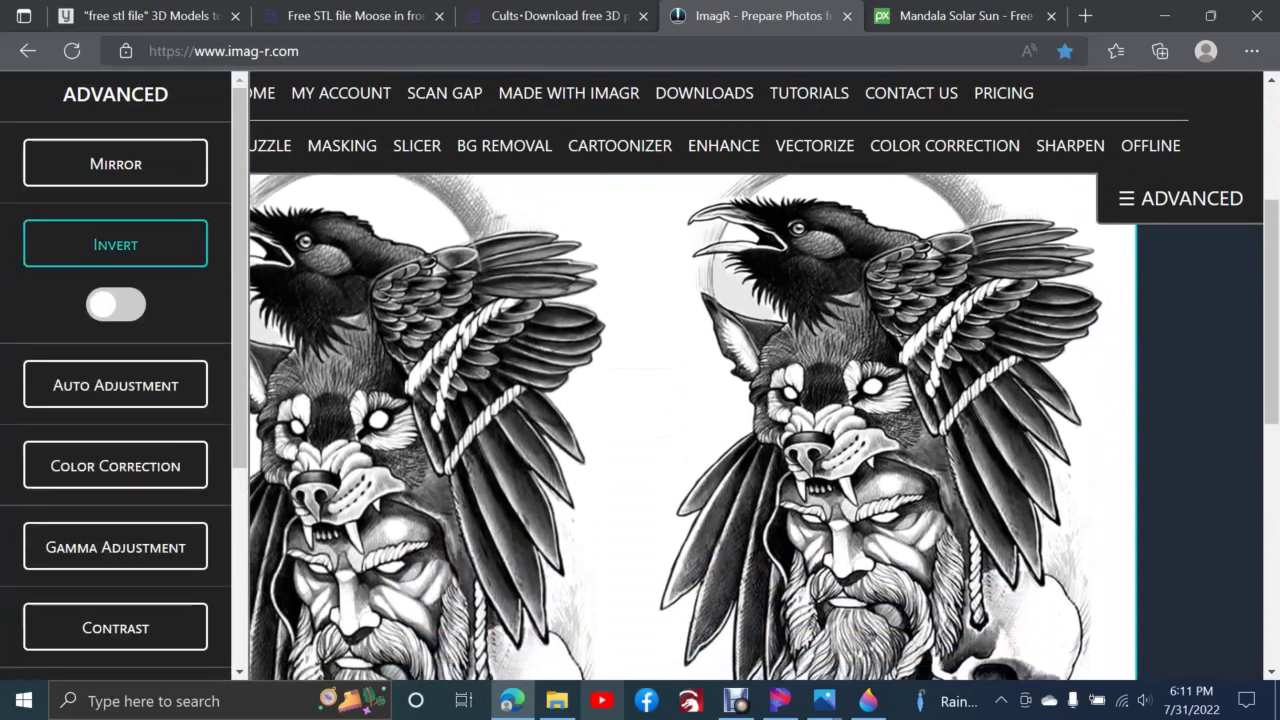
{"action": "left_click", "coordinate": [115, 304]}
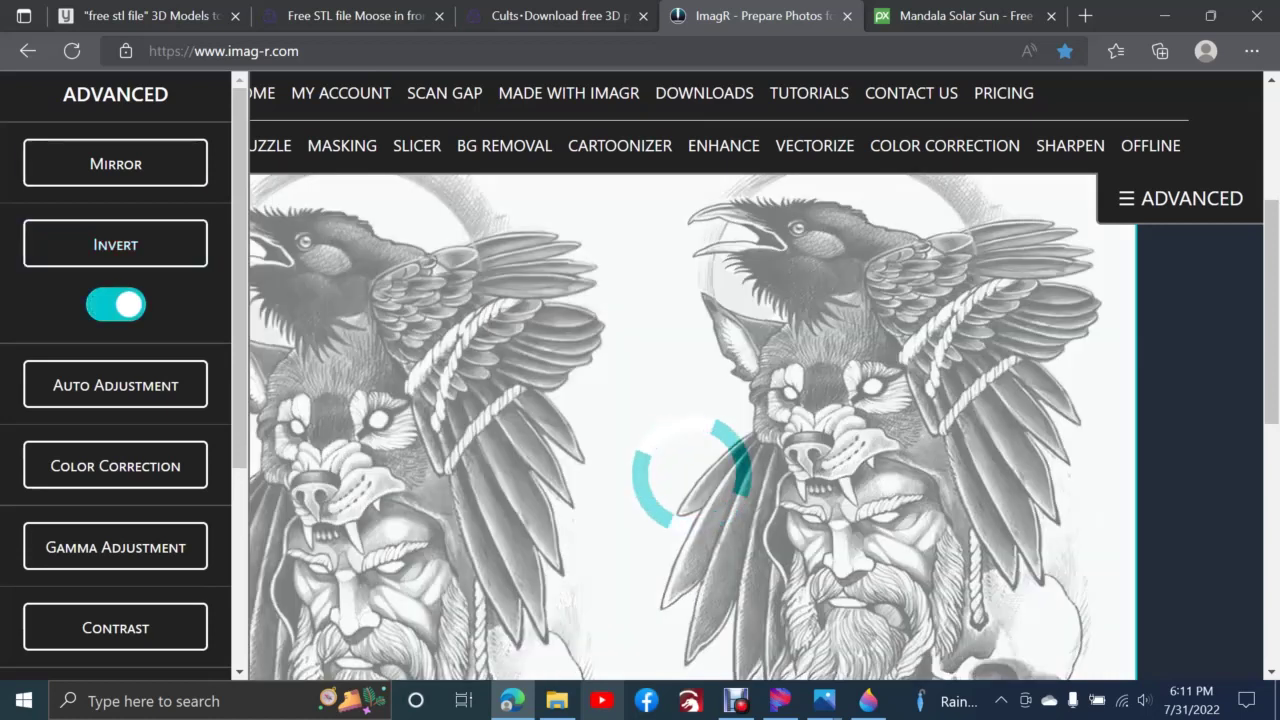
- Turn on Mirror for the inverted image and check the whole result against the original
{"action": "left_click", "coordinate": [115, 163]}
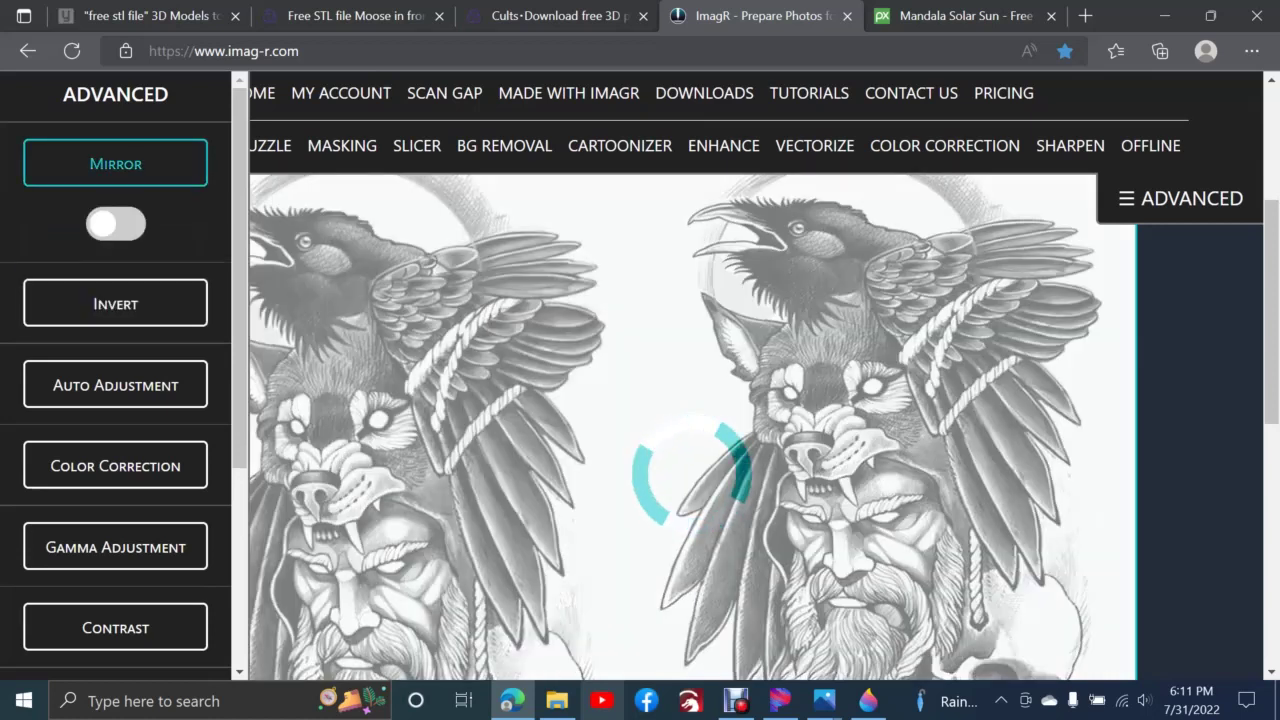
{"action": "key", "text": "Tab"}
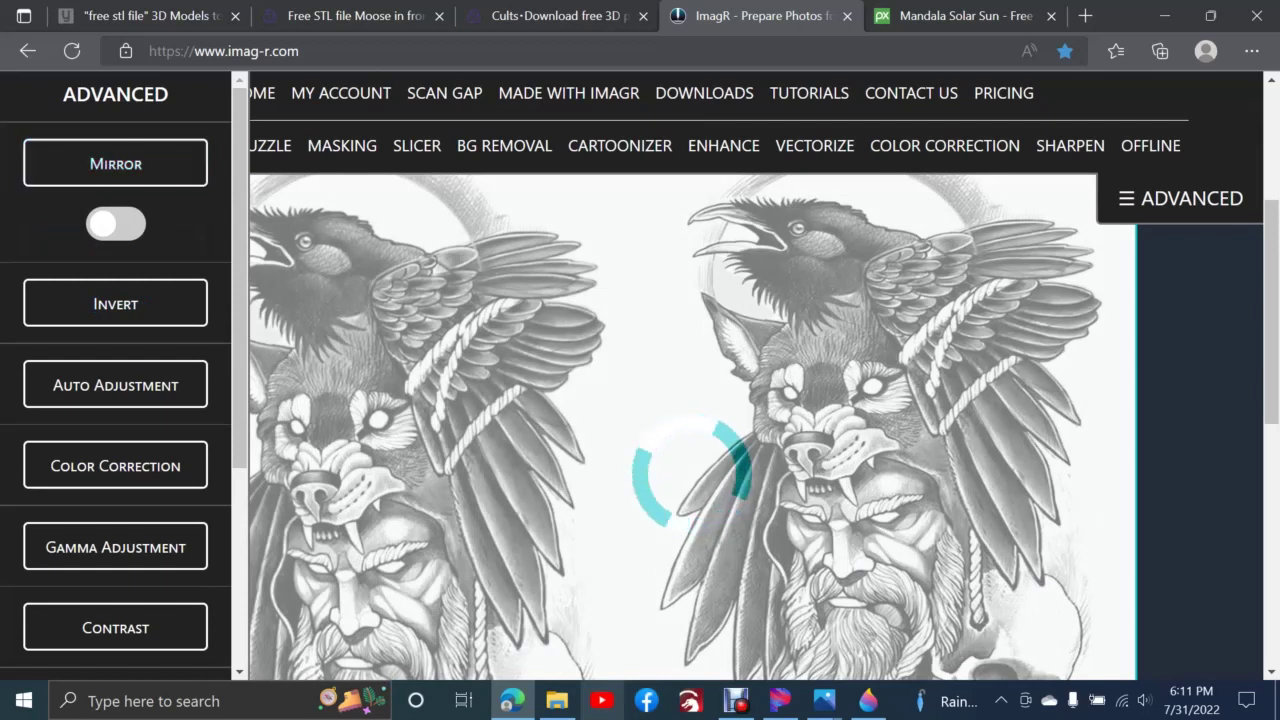
{"action": "key", "text": "space"}
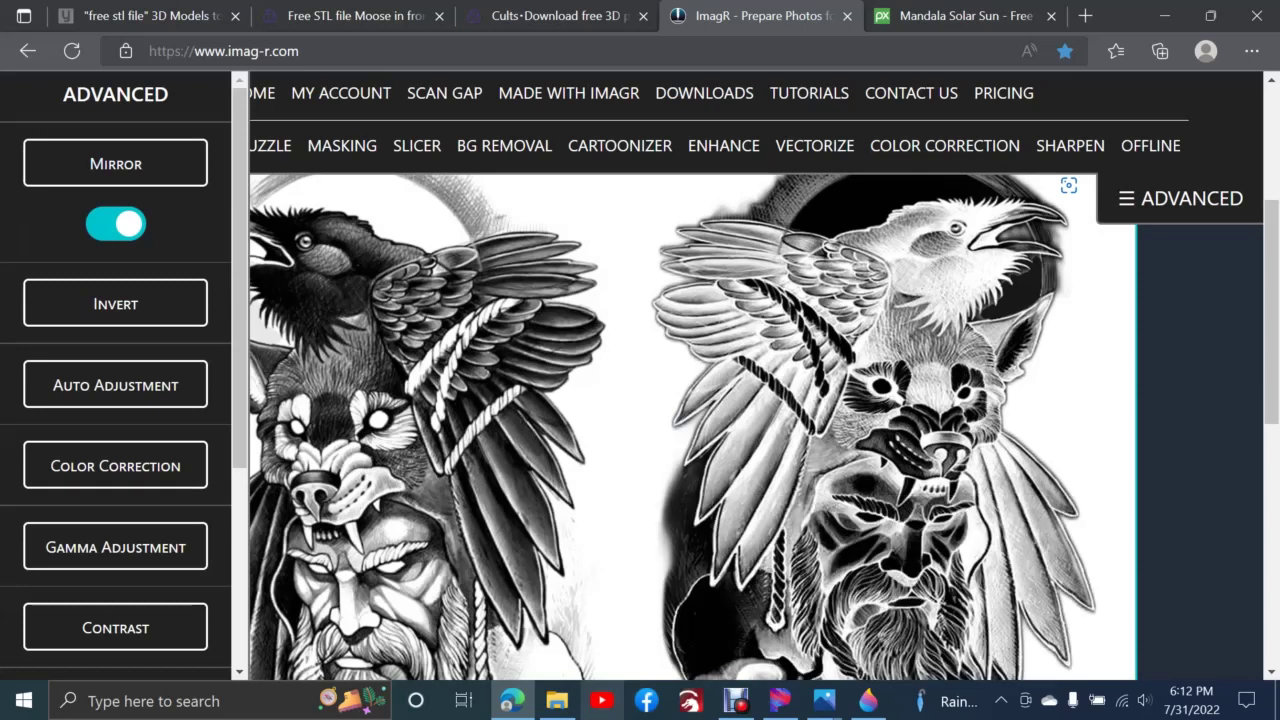
{"action": "scroll", "coordinate": [692, 426], "scroll_direction": "down", "scroll_amount": 3}
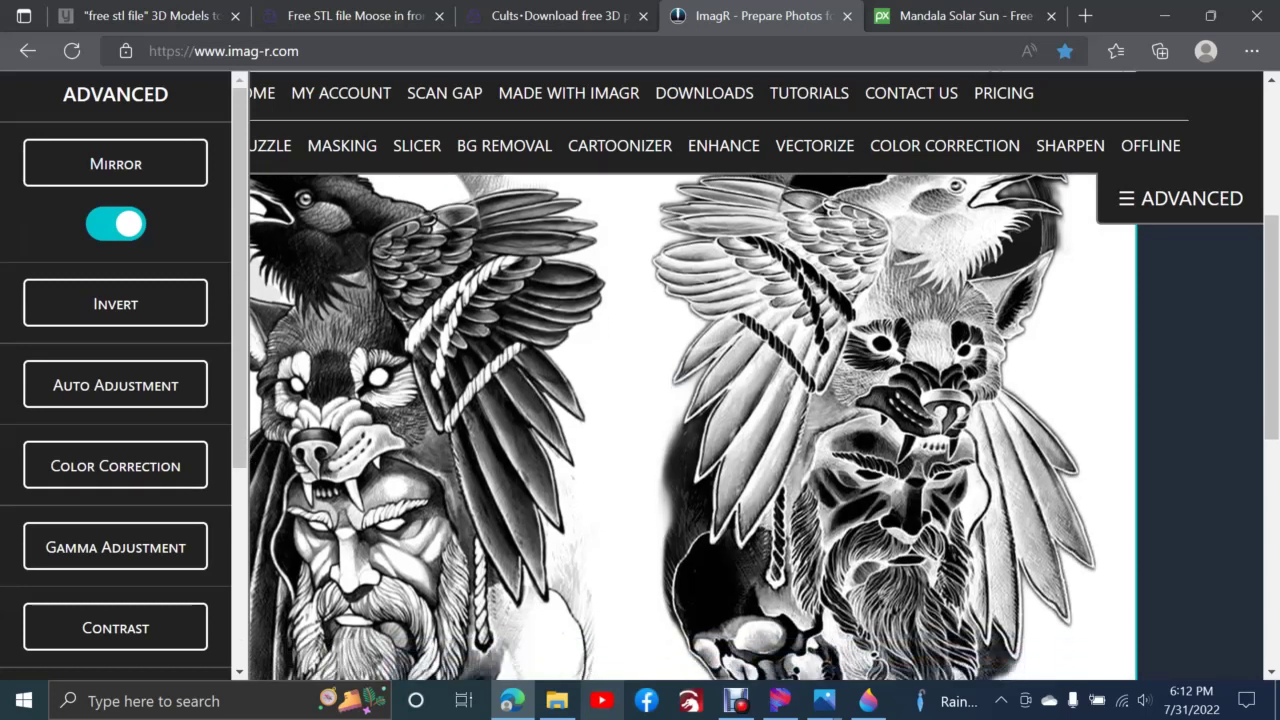
{"action": "scroll", "coordinate": [692, 426], "scroll_direction": "up", "scroll_amount": 5}
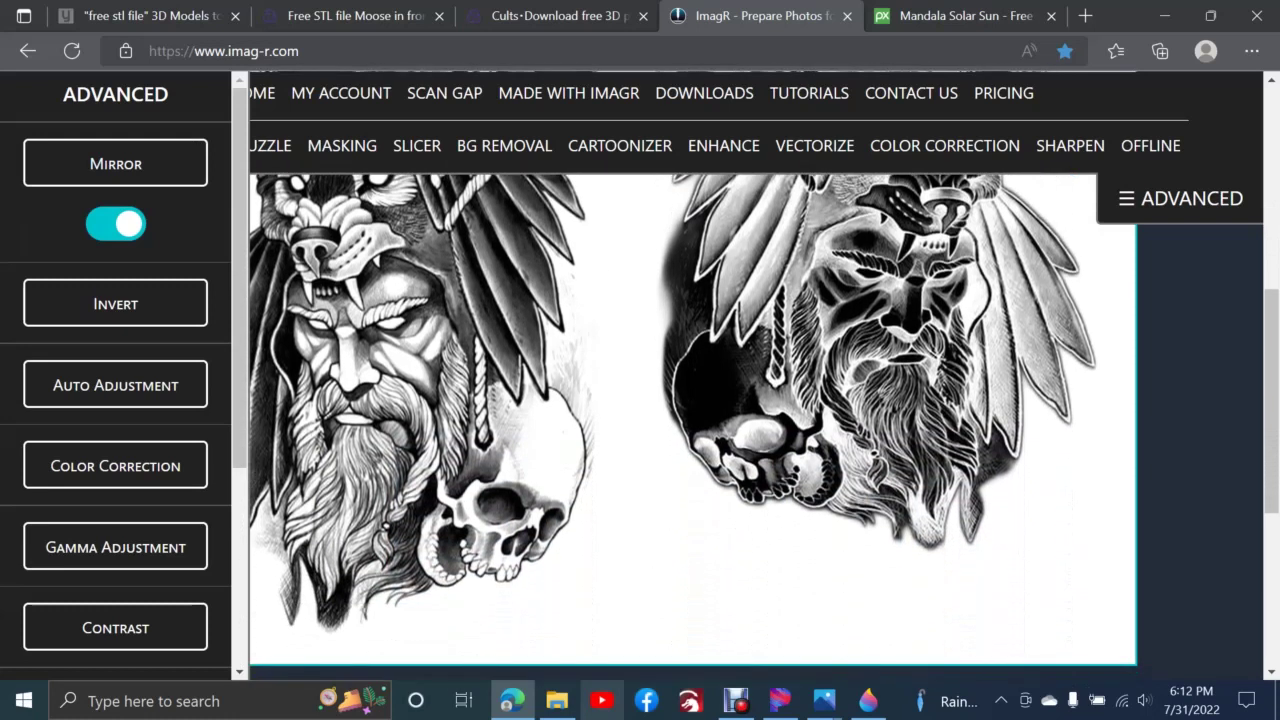
{"action": "scroll", "coordinate": [692, 426], "scroll_direction": "down", "scroll_amount": 3}
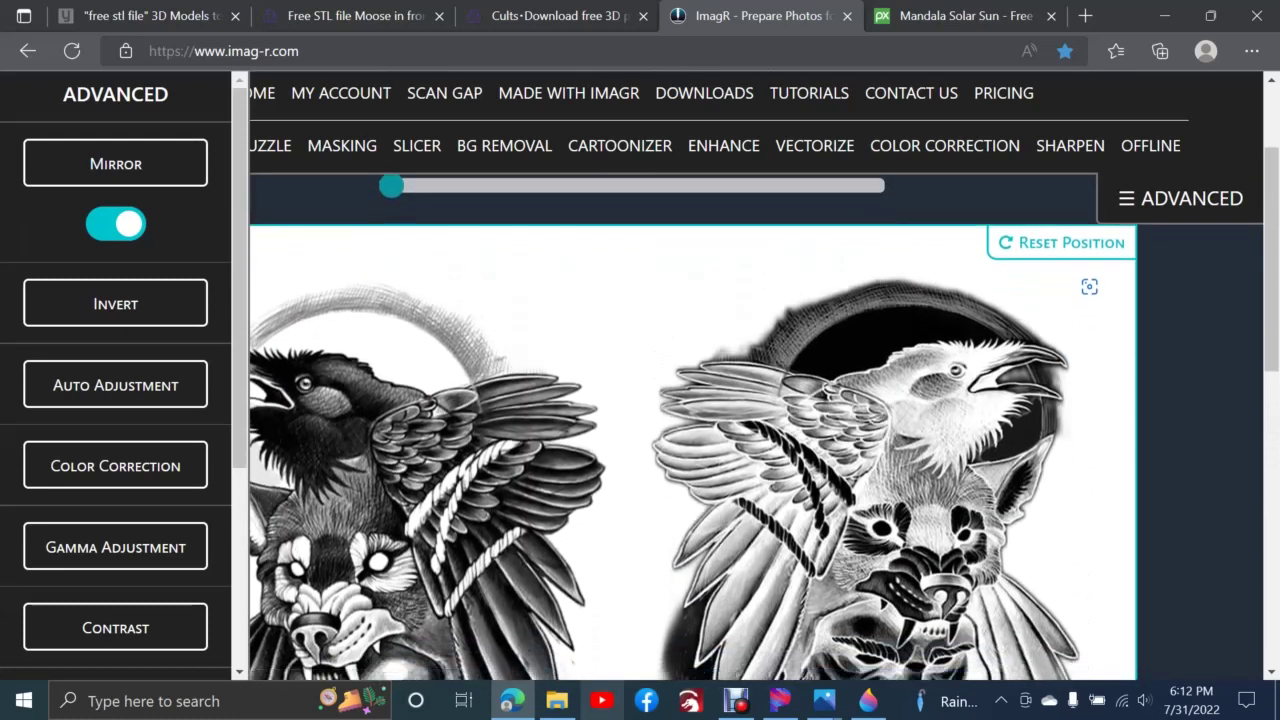
- Download the finished inverted and mirrored image as a BMP file
{"action": "scroll", "coordinate": [692, 426], "scroll_direction": "up", "scroll_amount": 2}
{"action": "scroll", "coordinate": [692, 426], "scroll_direction": "down", "scroll_amount": 5}
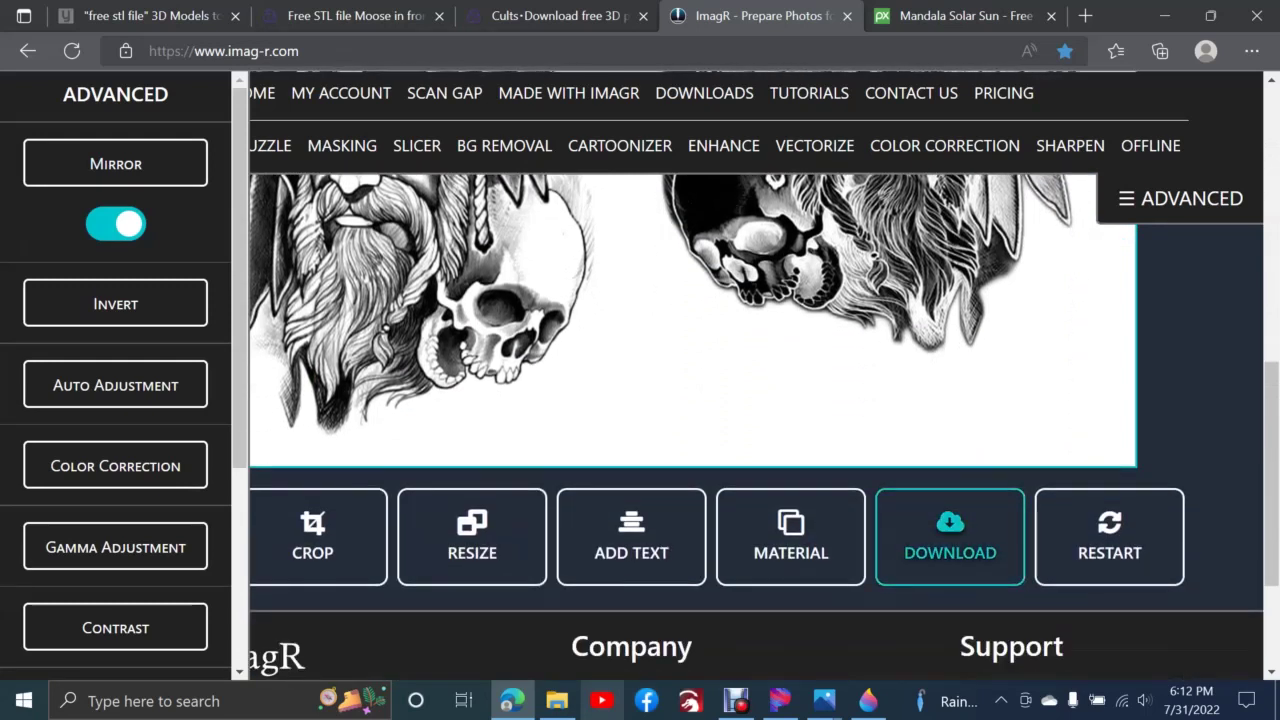
{"action": "left_click", "coordinate": [950, 540]}
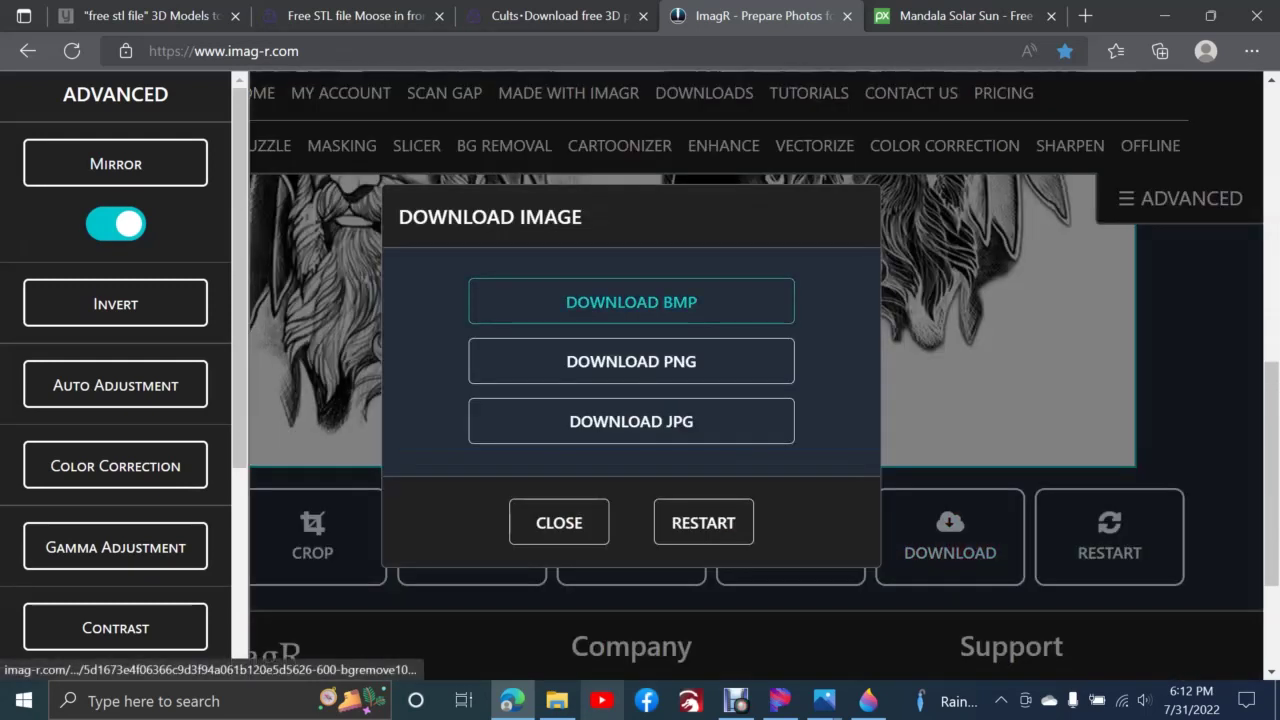
{"action": "left_click", "coordinate": [631, 302]}
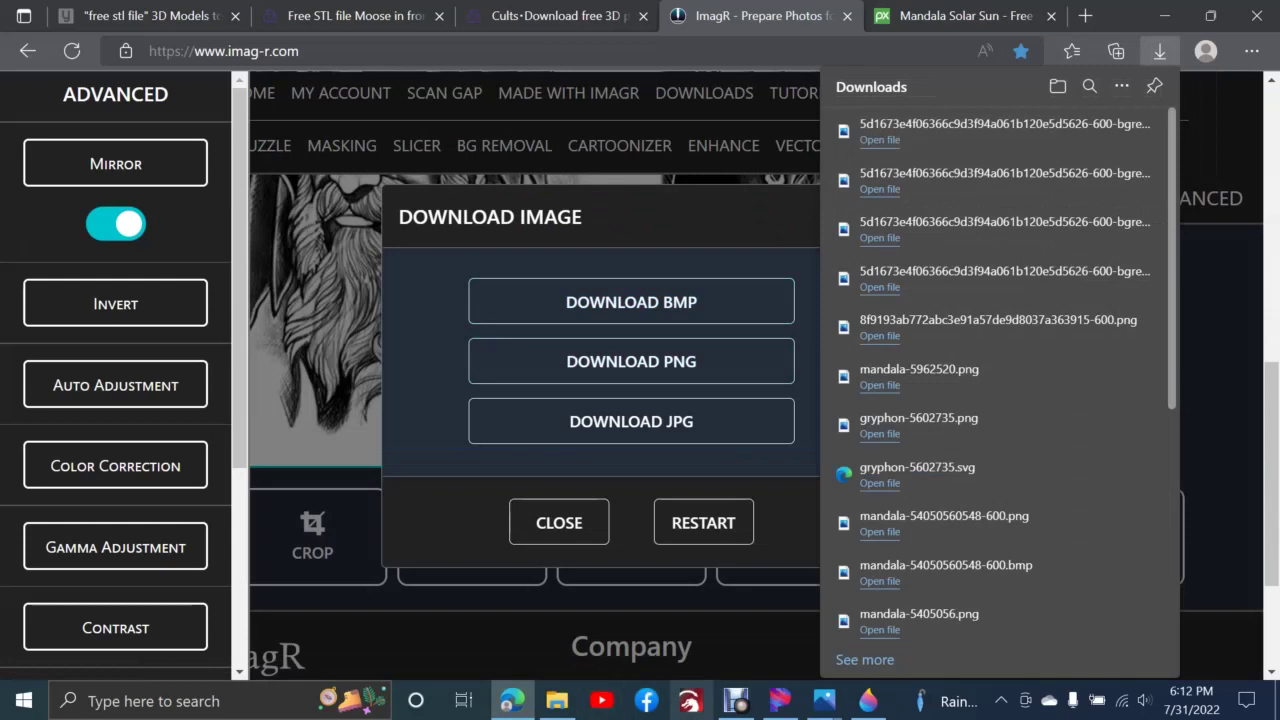
- Switch to LightBurn, maximize its window and import the newest 2250 x 3300 BMP from the Downloads folder
{"action": "left_click", "coordinate": [736, 700]}
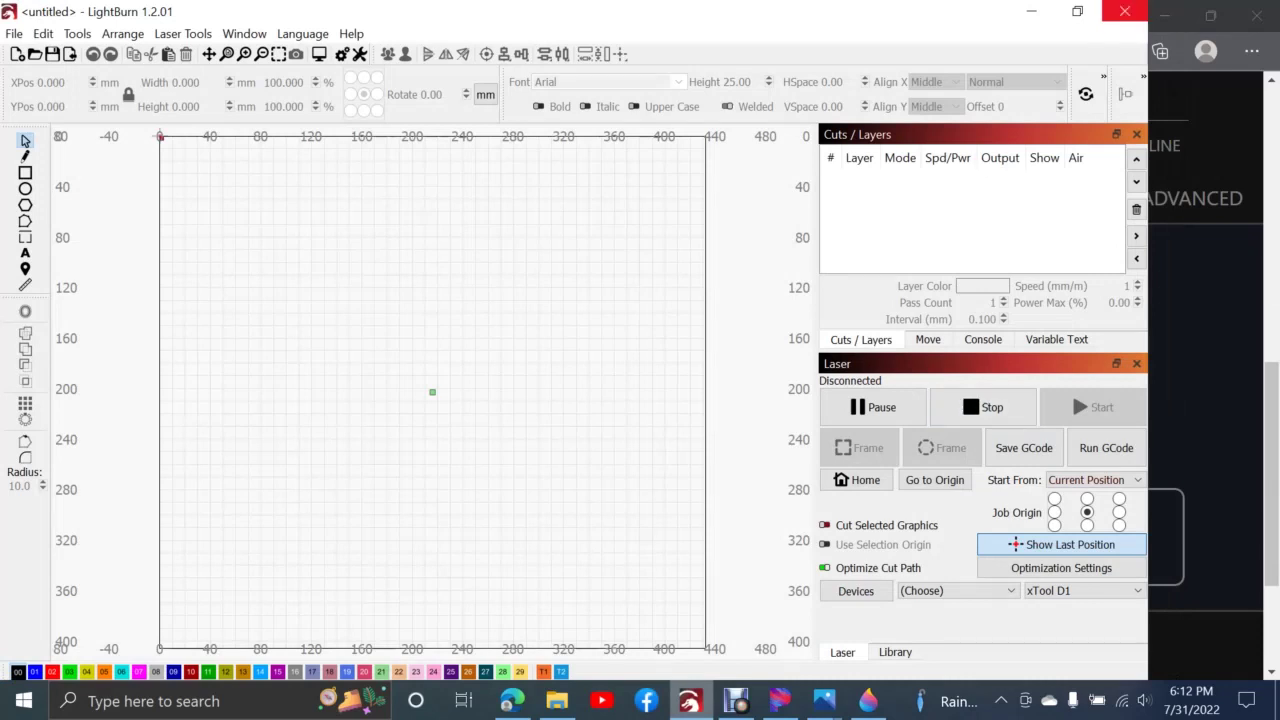
{"action": "left_click", "coordinate": [1077, 11]}
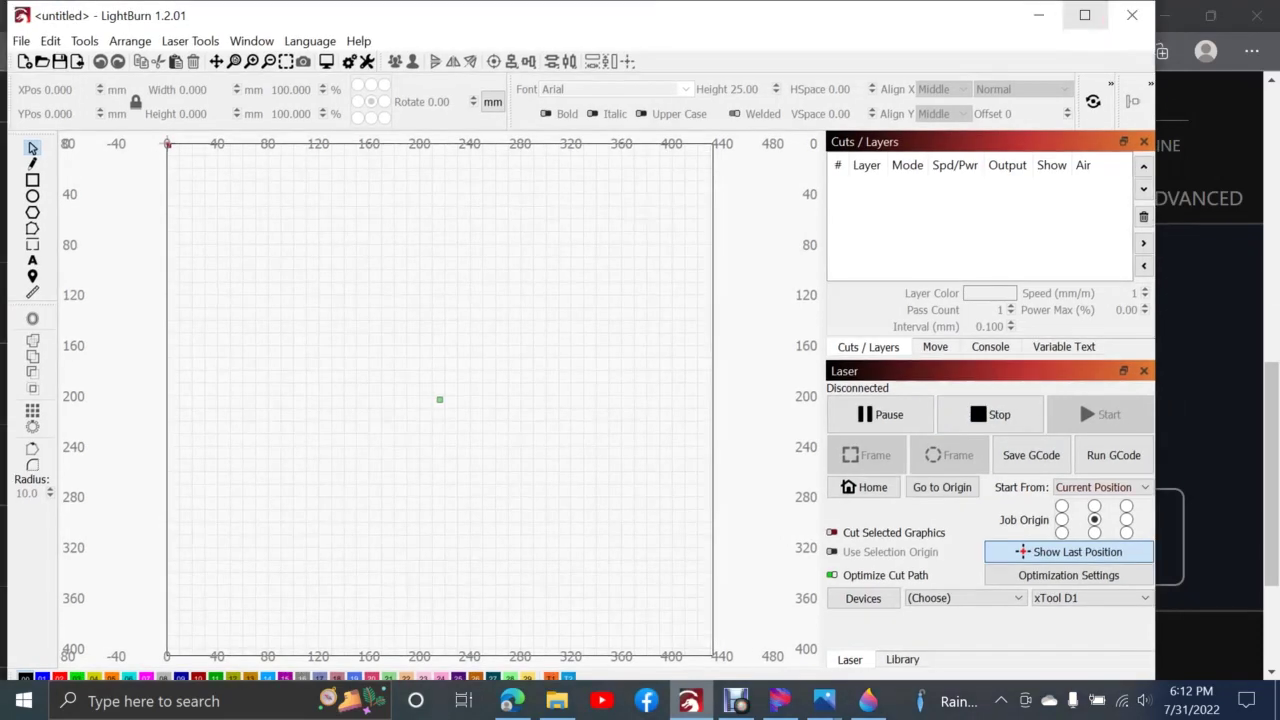
{"action": "left_click", "coordinate": [1084, 15]}
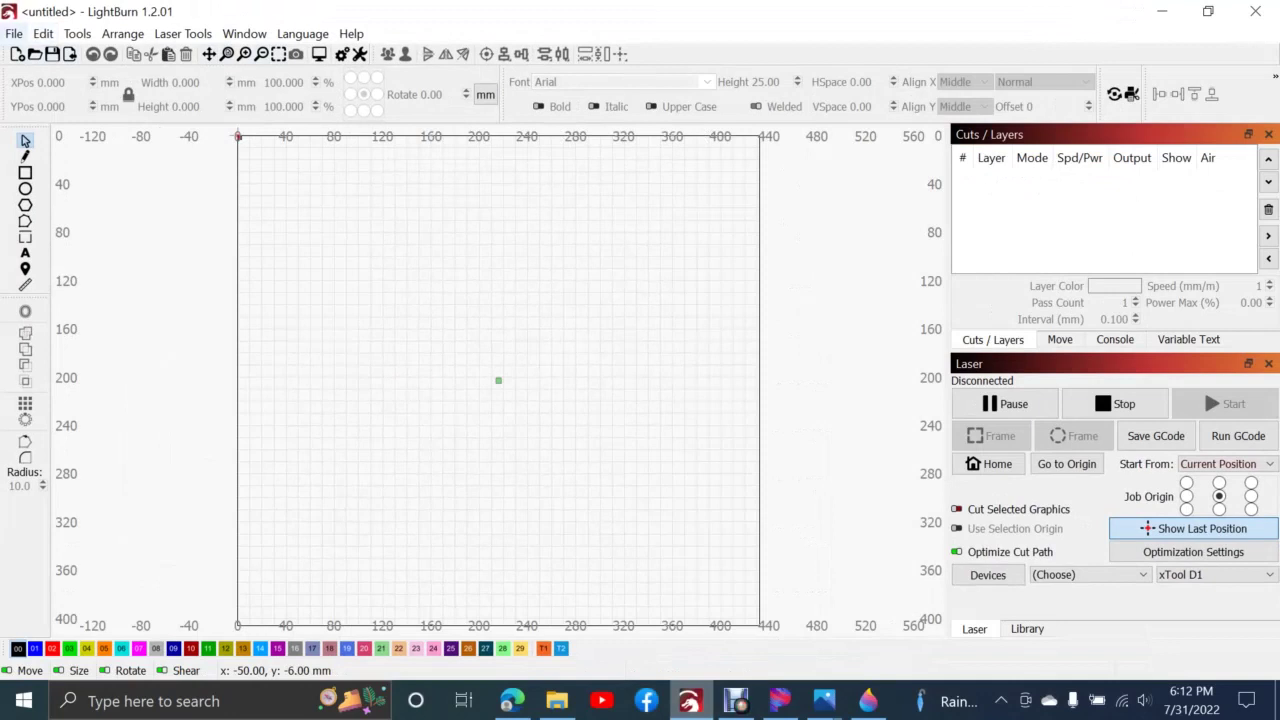
{"action": "left_click", "coordinate": [14, 33]}
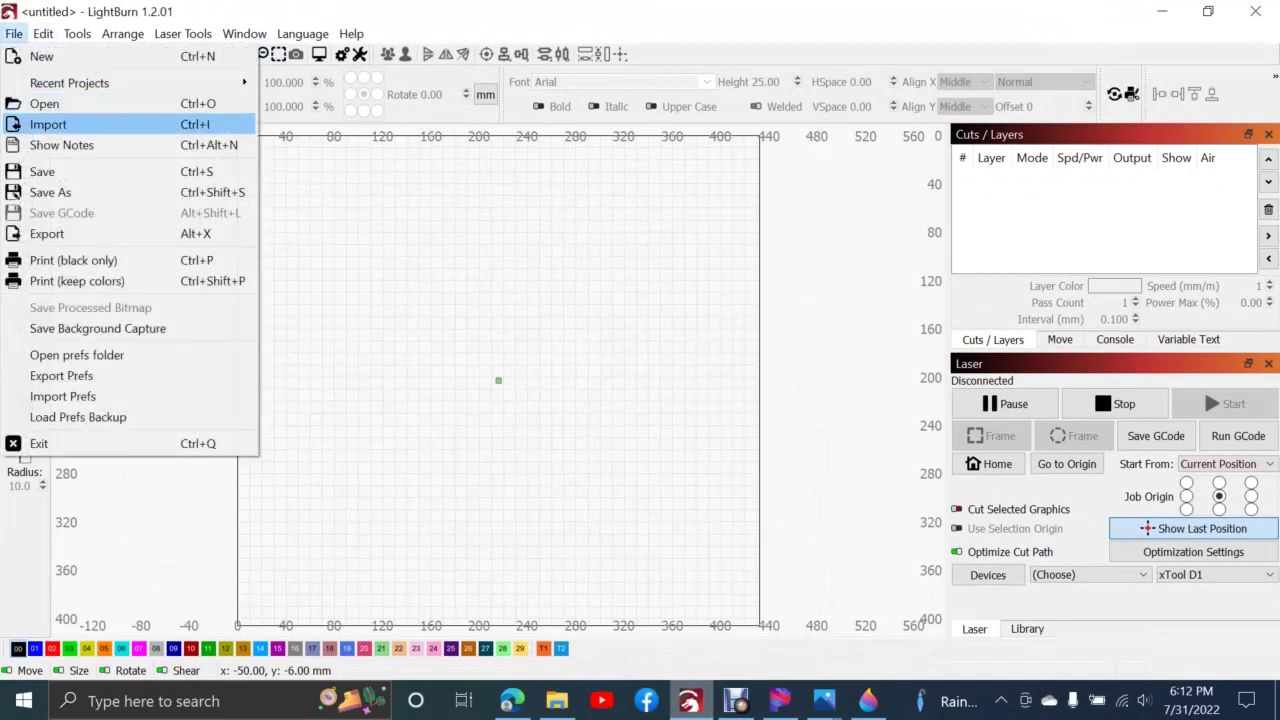
{"action": "left_click", "coordinate": [48, 124]}
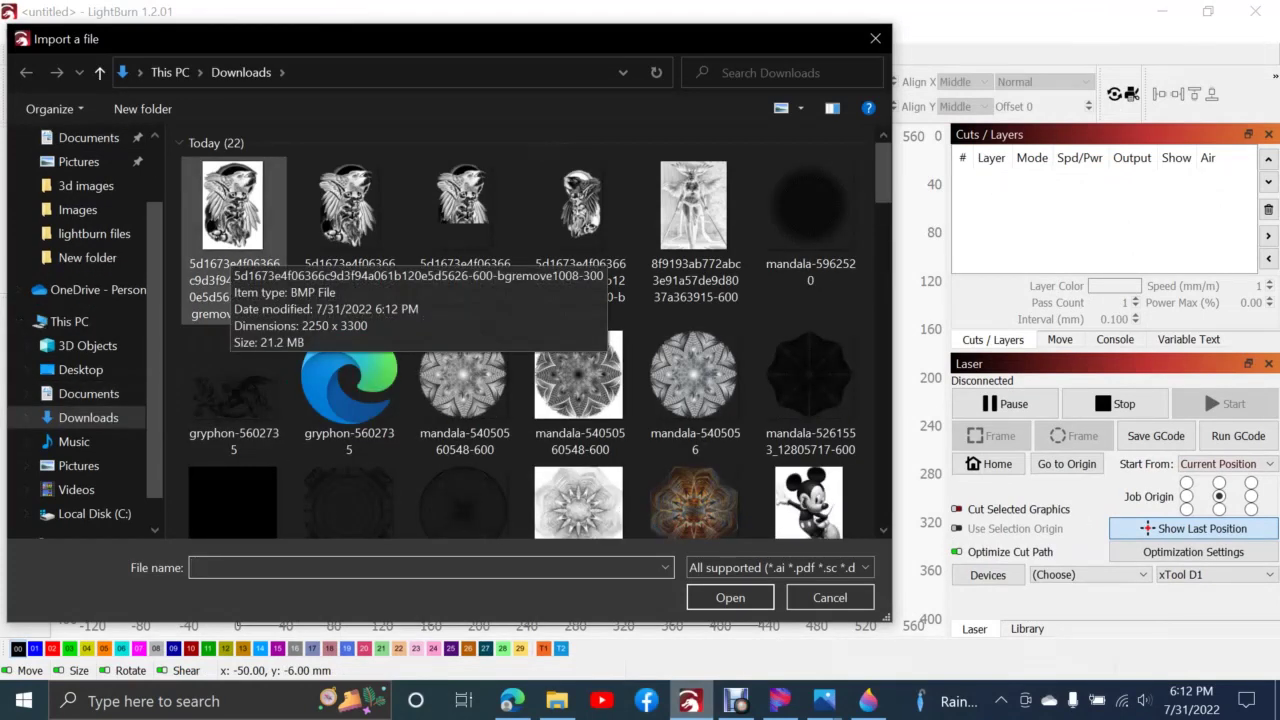
{"action": "double_click", "coordinate": [232, 205]}
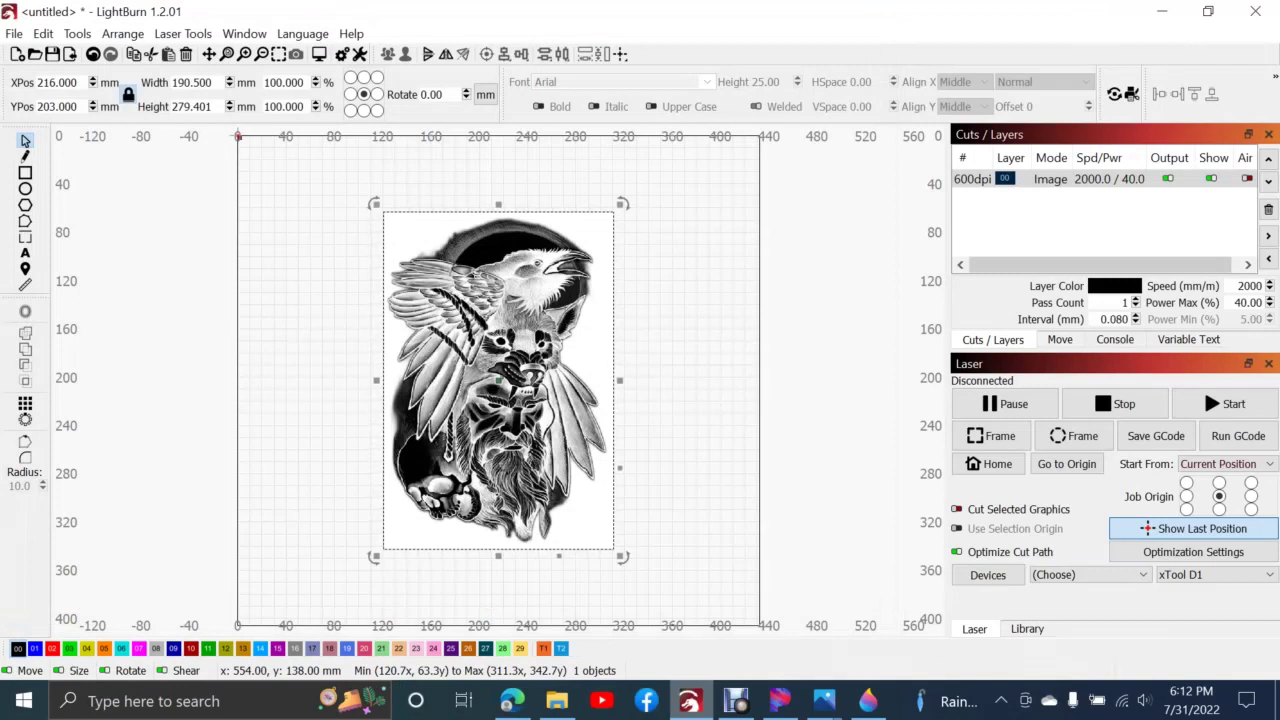
- Enter a speed of 2000 mm/m for the image layer and confirm its maximum power of 40%
{"action": "left_click", "coordinate": [1249, 286]}
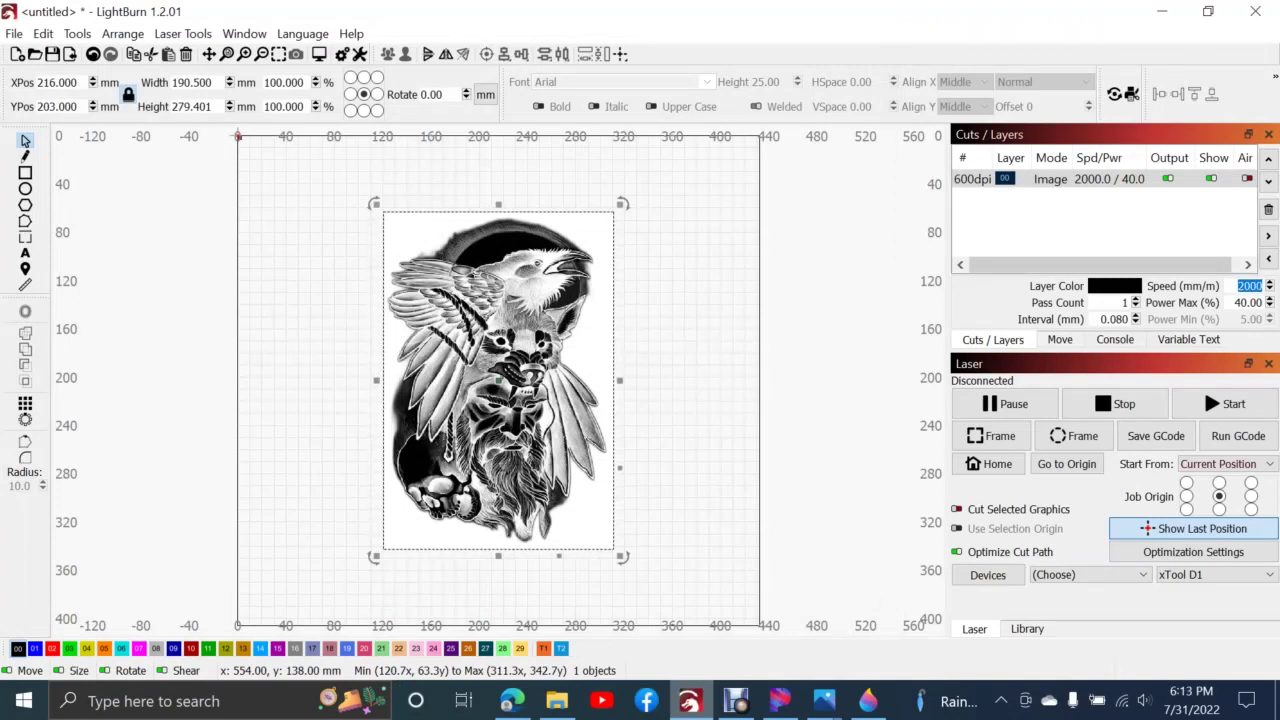
{"action": "type", "text": "2"}
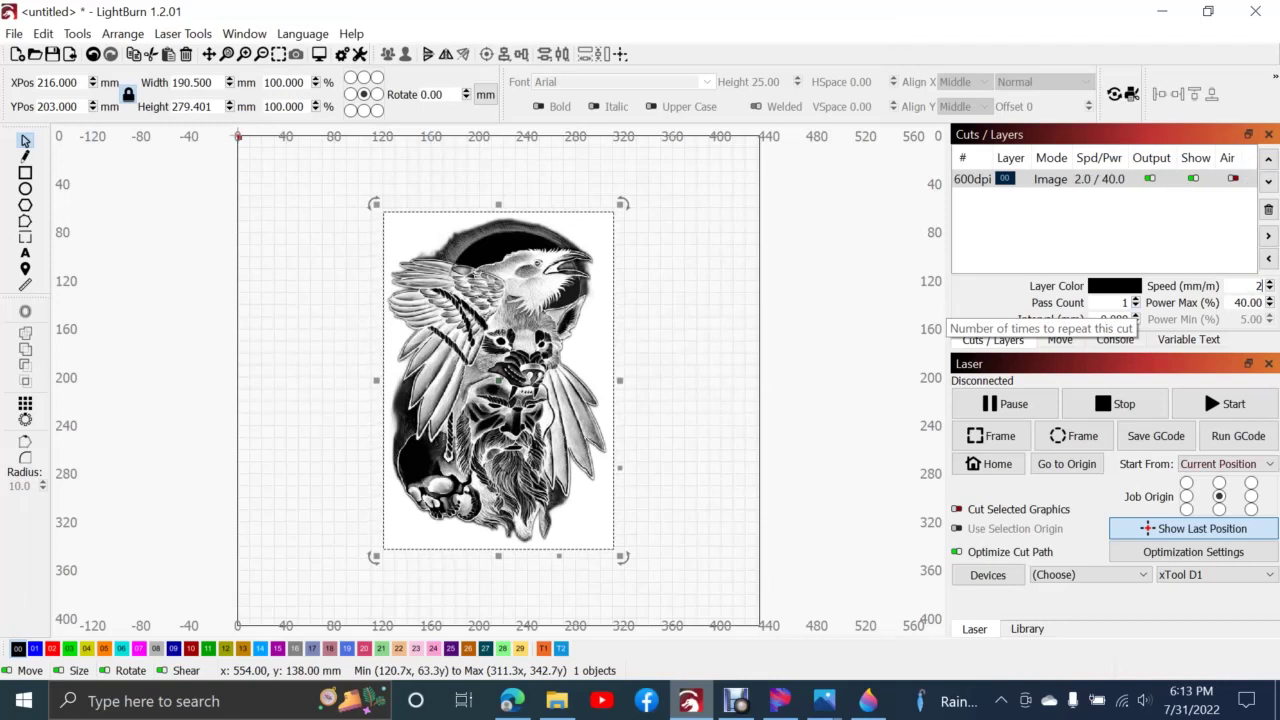
{"action": "type", "text": "000"}
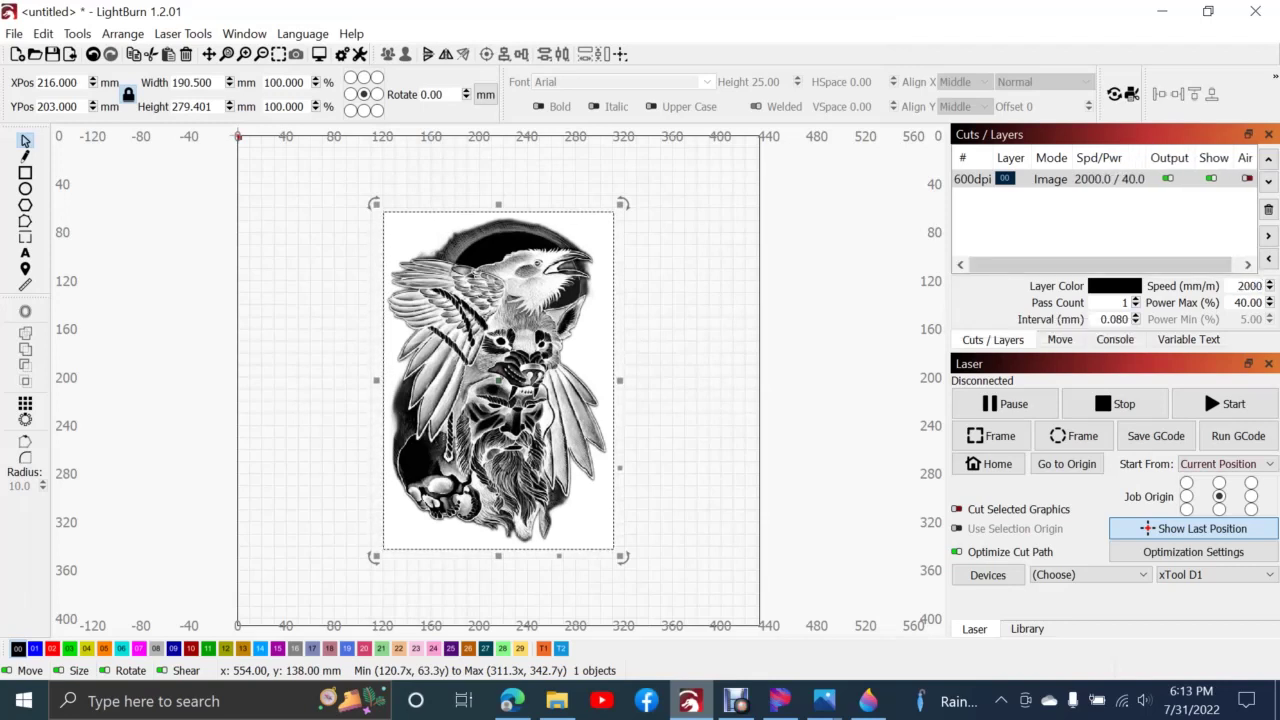
{"action": "double_click", "coordinate": [1241, 302]}
{"action": "key", "text": "Return"}
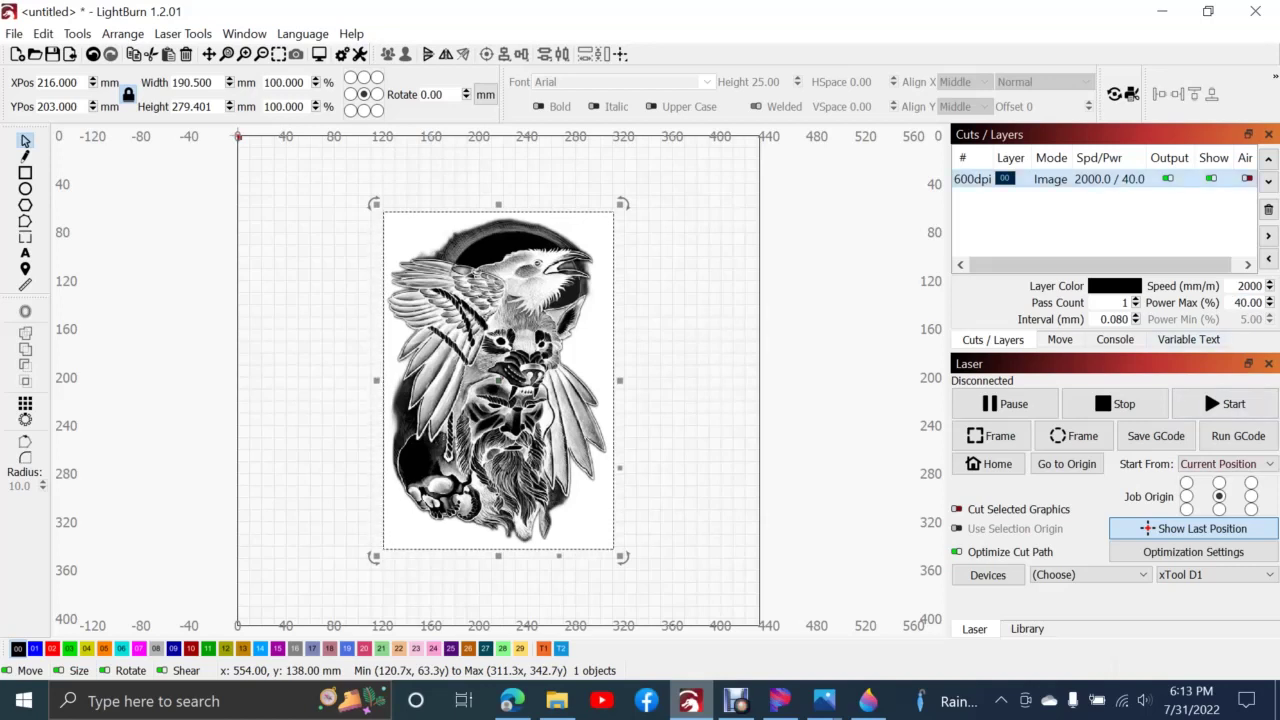
- Set overscanning to 2% in the image layer's cut settings and apply the change
{"action": "double_click", "coordinate": [1050, 179]}
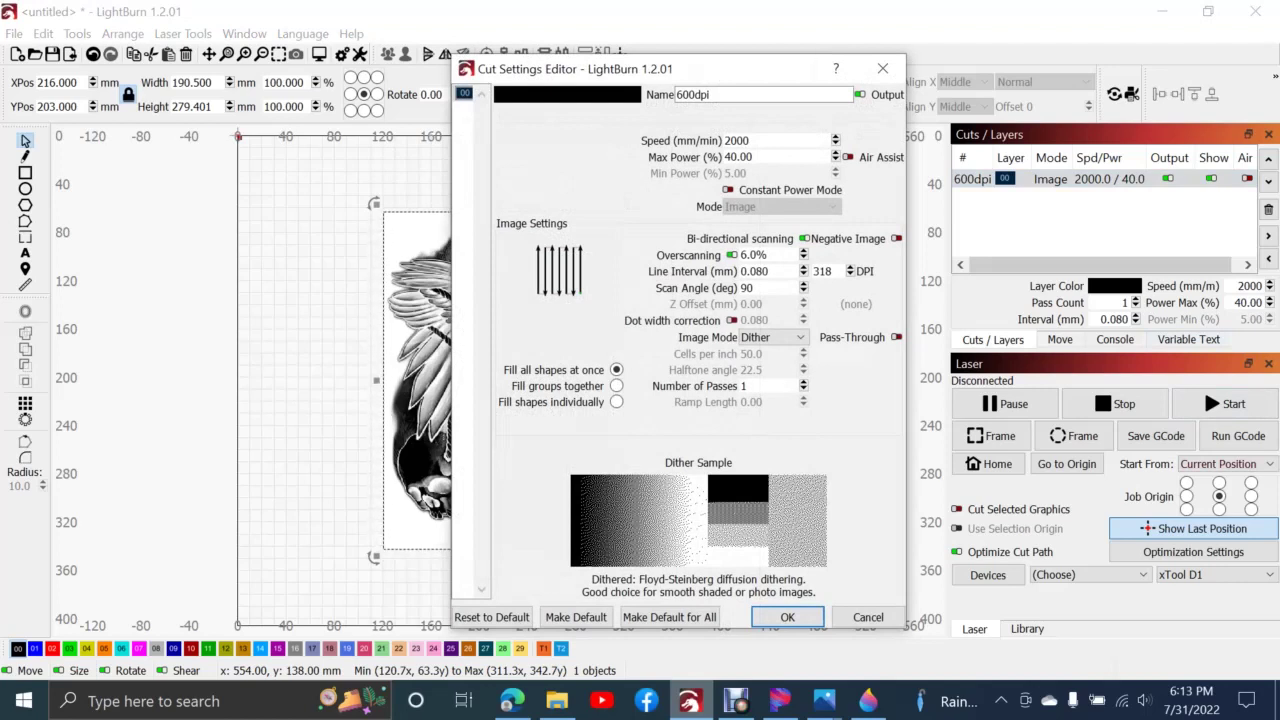
{"action": "double_click", "coordinate": [746, 287]}
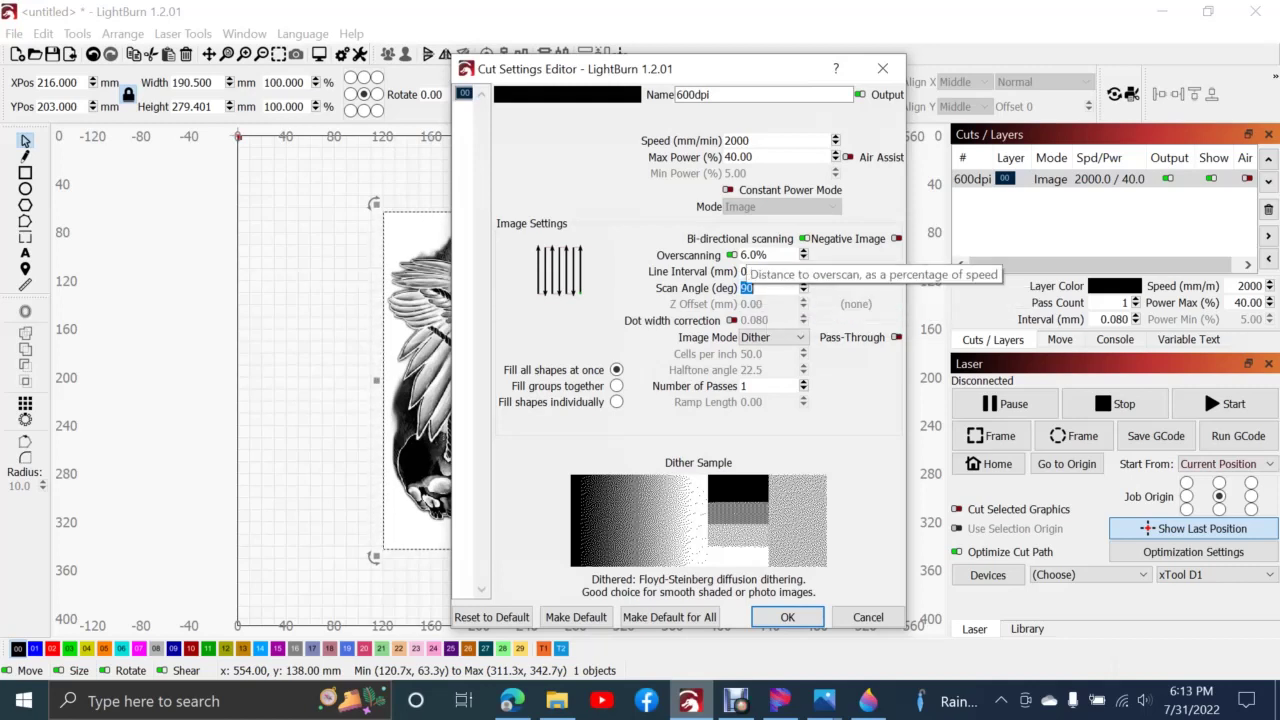
{"action": "double_click", "coordinate": [760, 255]}
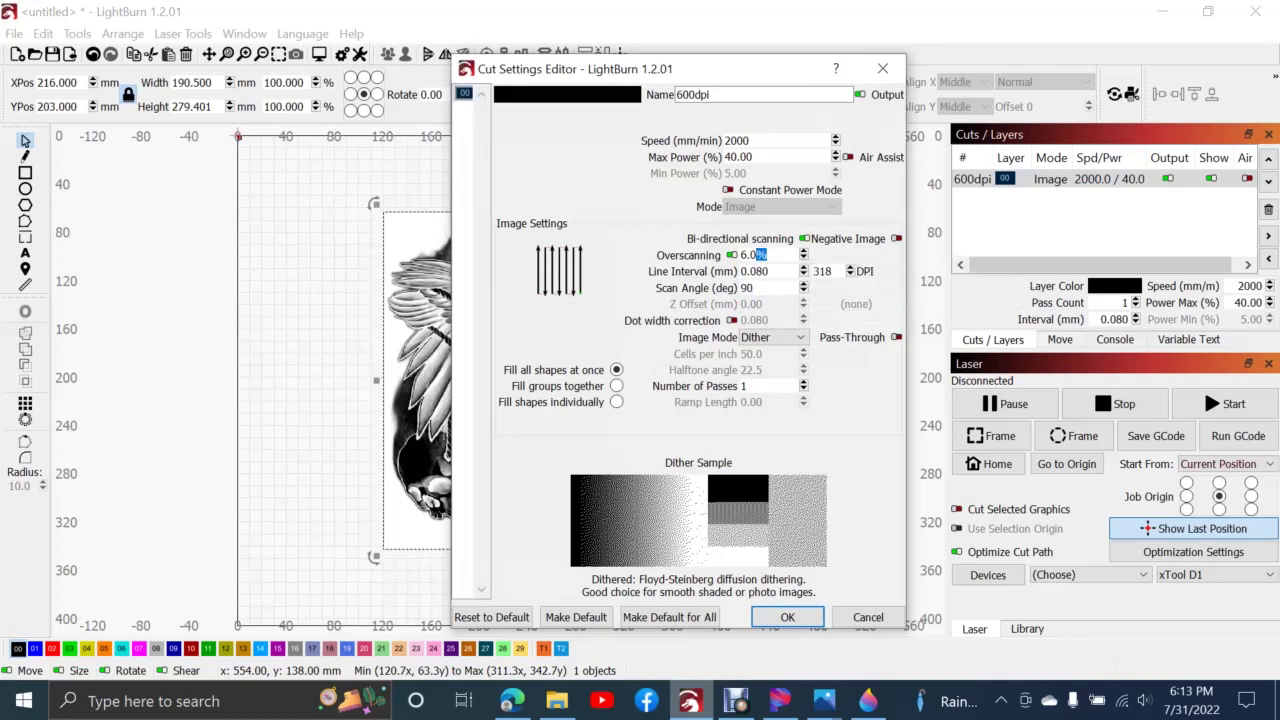
{"action": "left_click_drag", "start_coordinate": [766, 255], "coordinate": [741, 255]}
{"action": "type", "text": "2"}
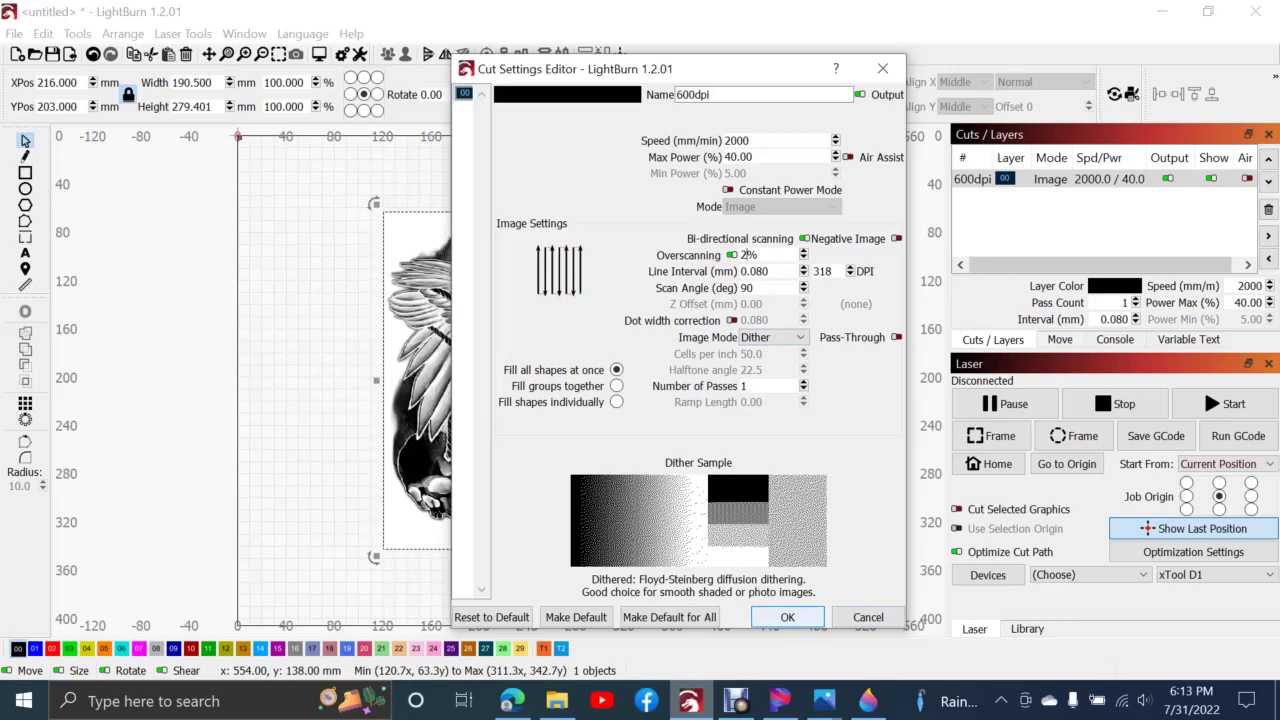
{"action": "key", "text": "Return"}
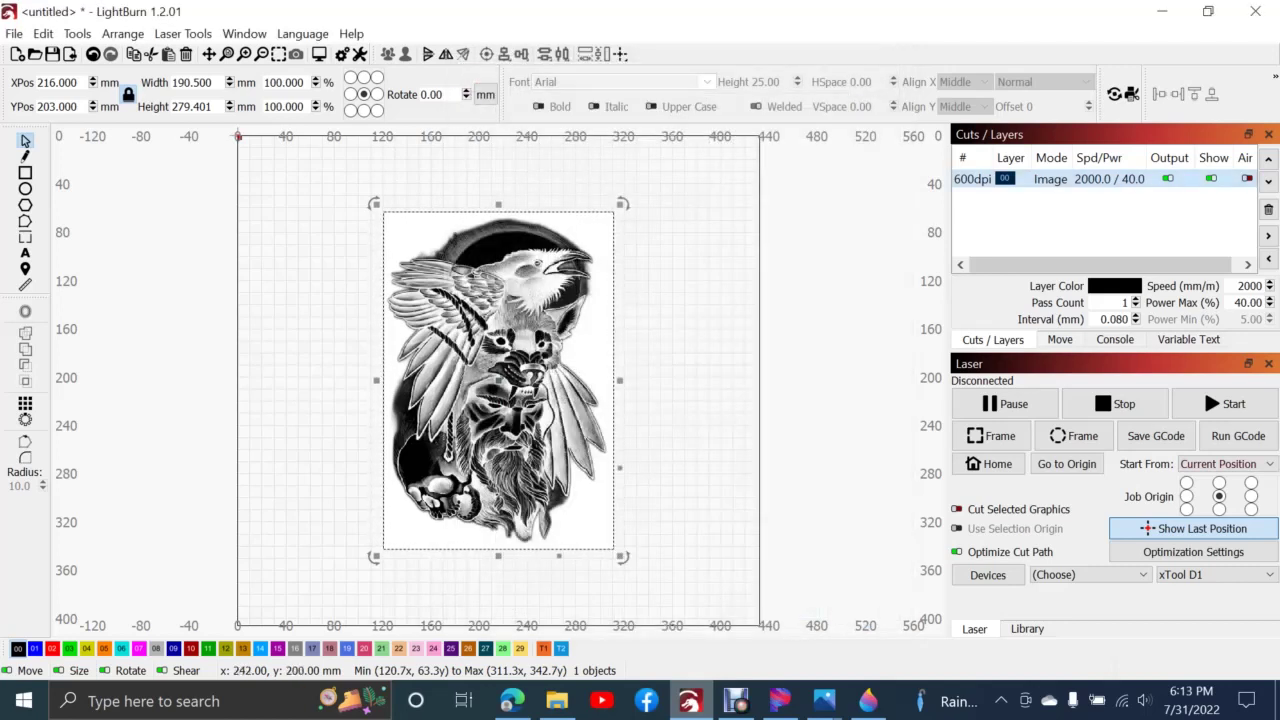
- Open Adjust Image for the imported picture and enlarge the comparison view to full screen
{"action": "right_click", "coordinate": [495, 381]}
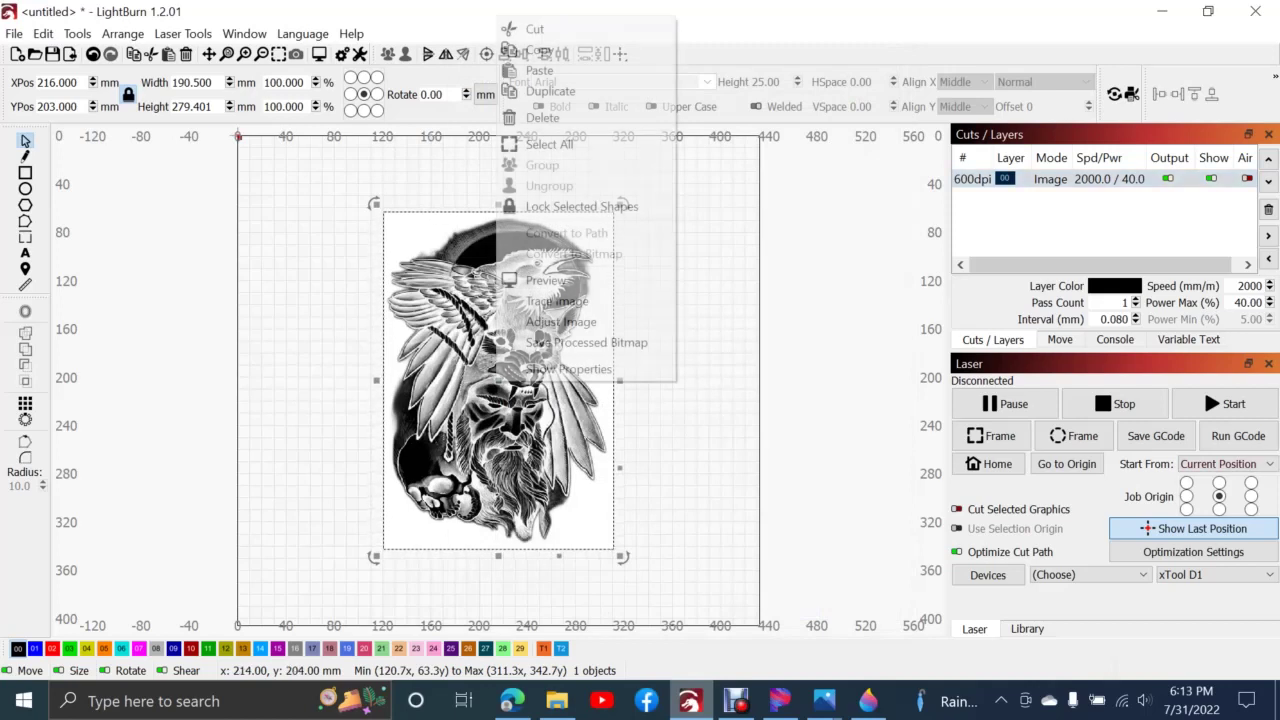
{"action": "left_click", "coordinate": [561, 321]}
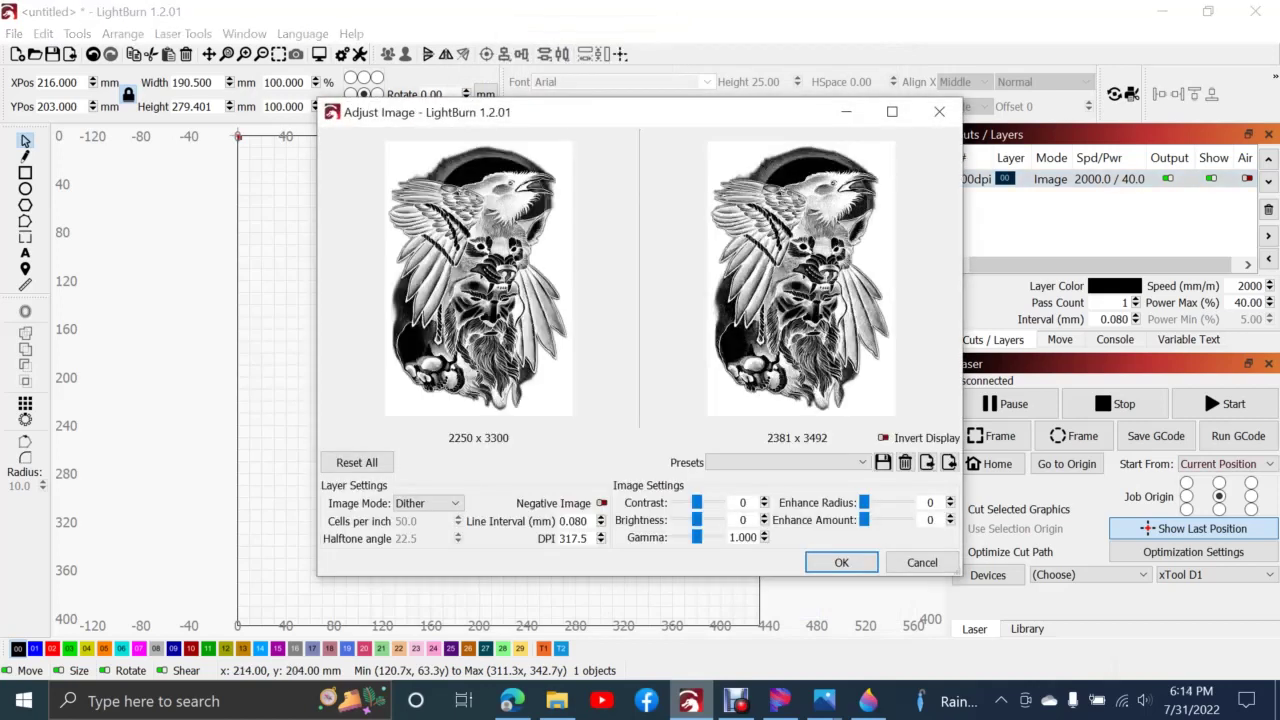
{"action": "left_click", "coordinate": [892, 111]}
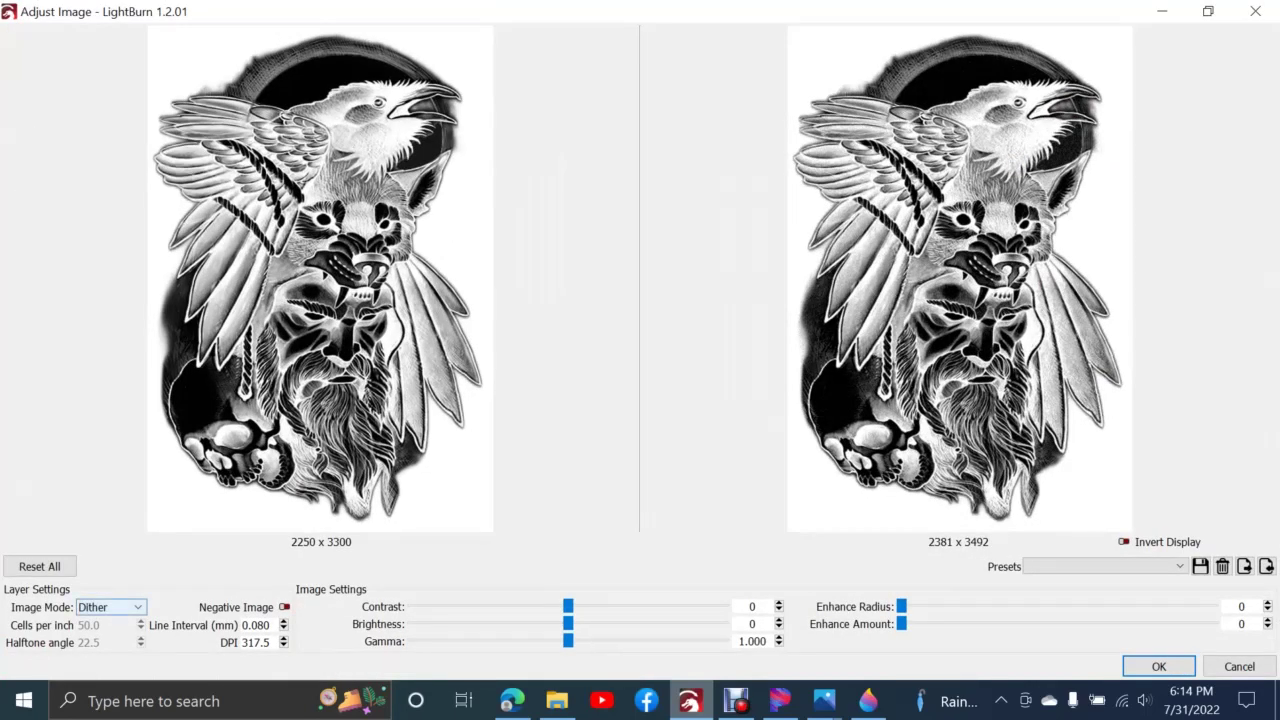
- Try the Threshold, Ordered and Atkinson image modes and compare each preview with the original picture
{"action": "left_click", "coordinate": [110, 607]}
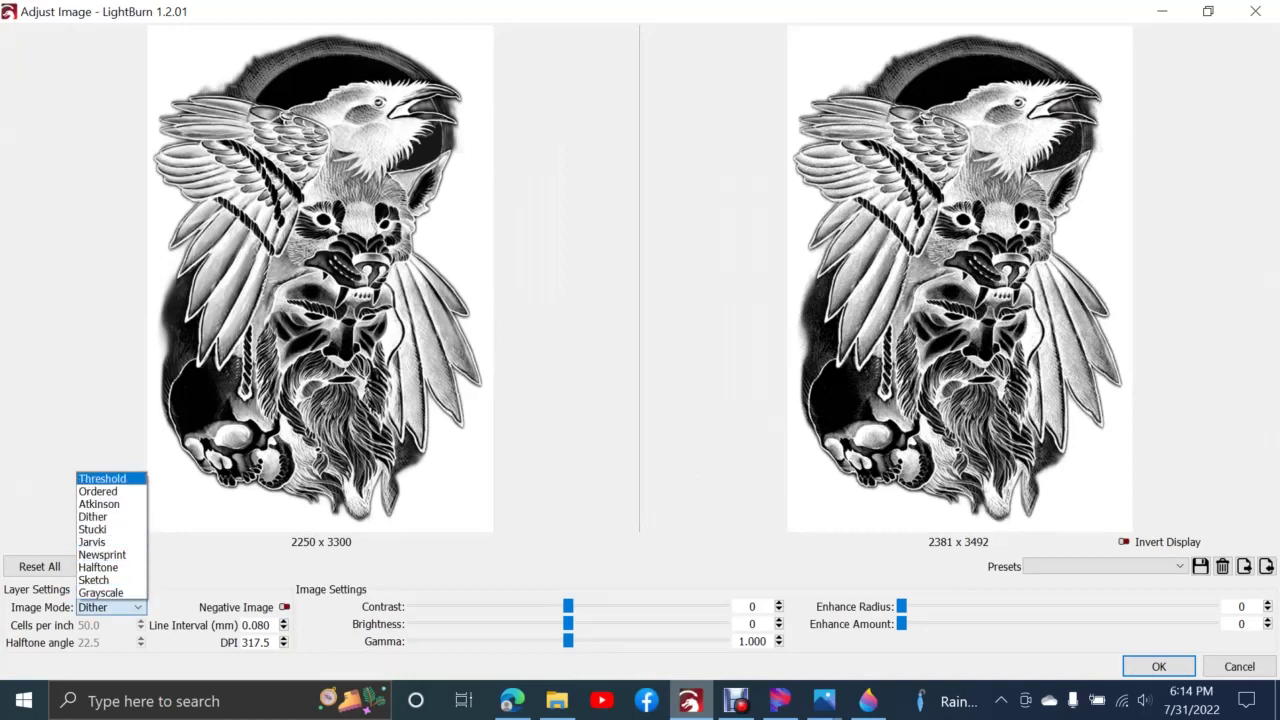
{"action": "key", "text": "Return"}
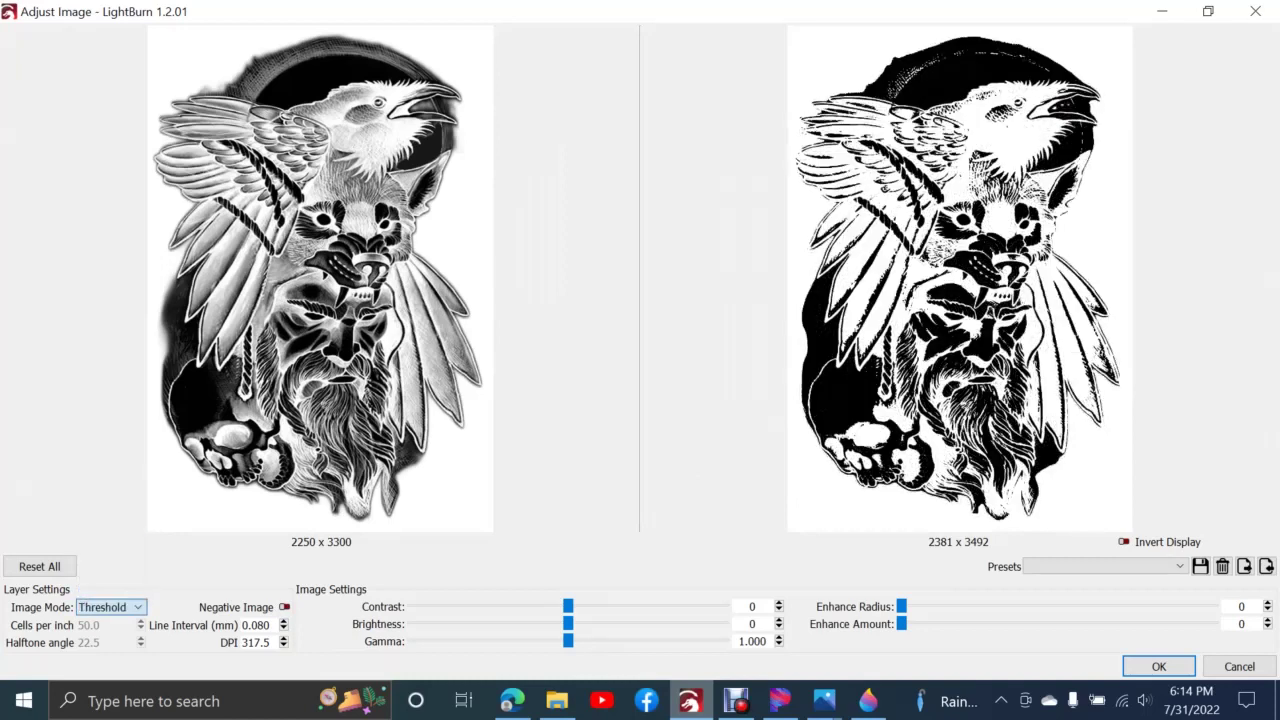
{"action": "left_click", "coordinate": [110, 607]}
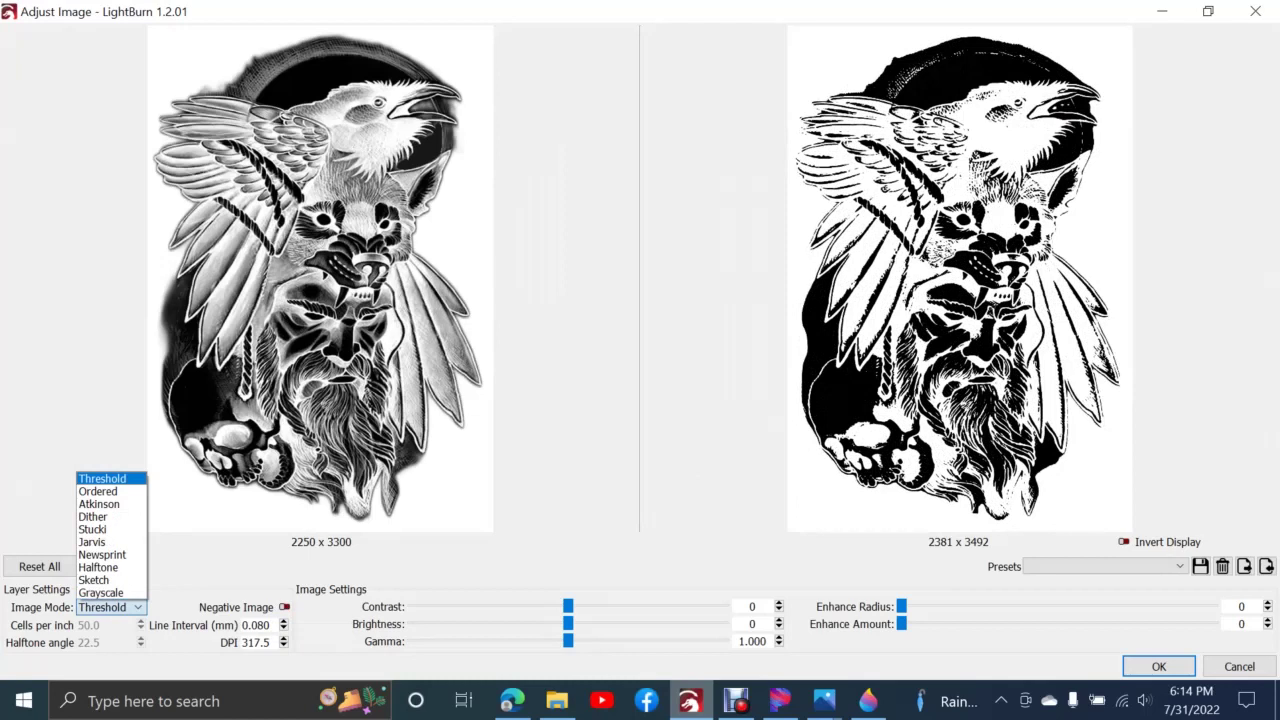
{"action": "key", "text": "Down"}
{"action": "key", "text": "Down"}
{"action": "key", "text": "Up"}
{"action": "key", "text": "Escape"}
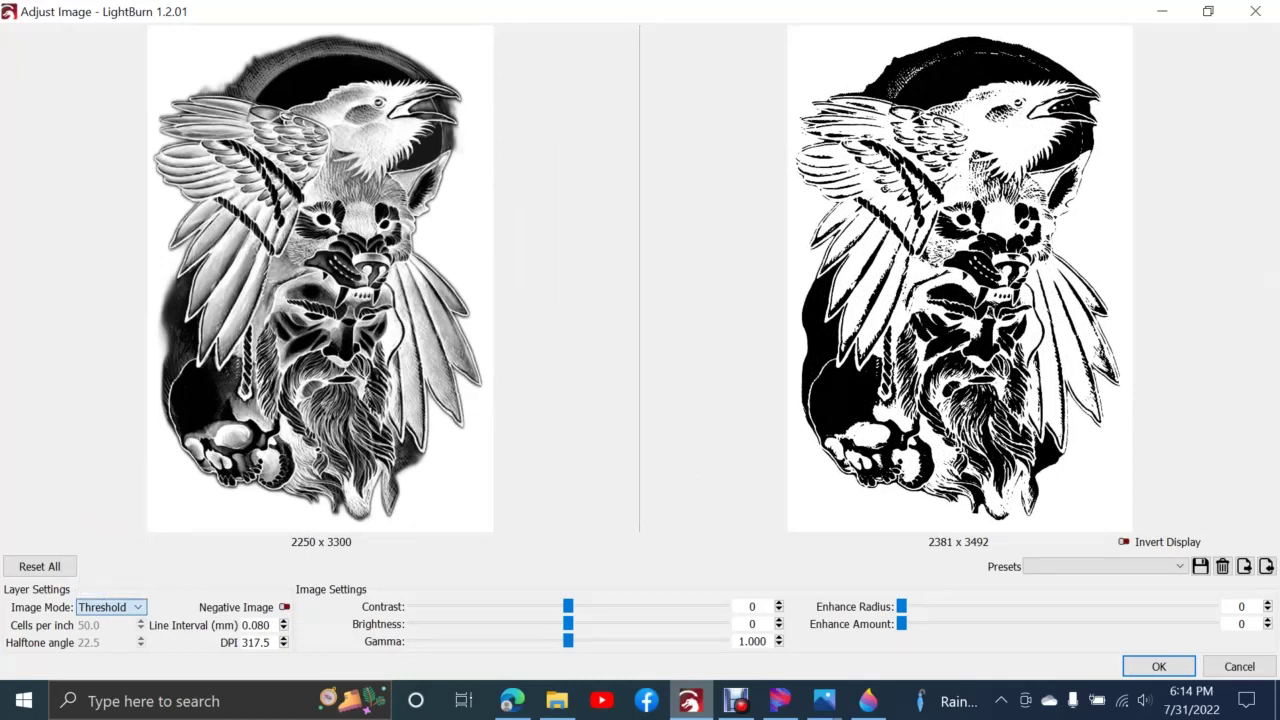
{"action": "key", "text": "Down"}
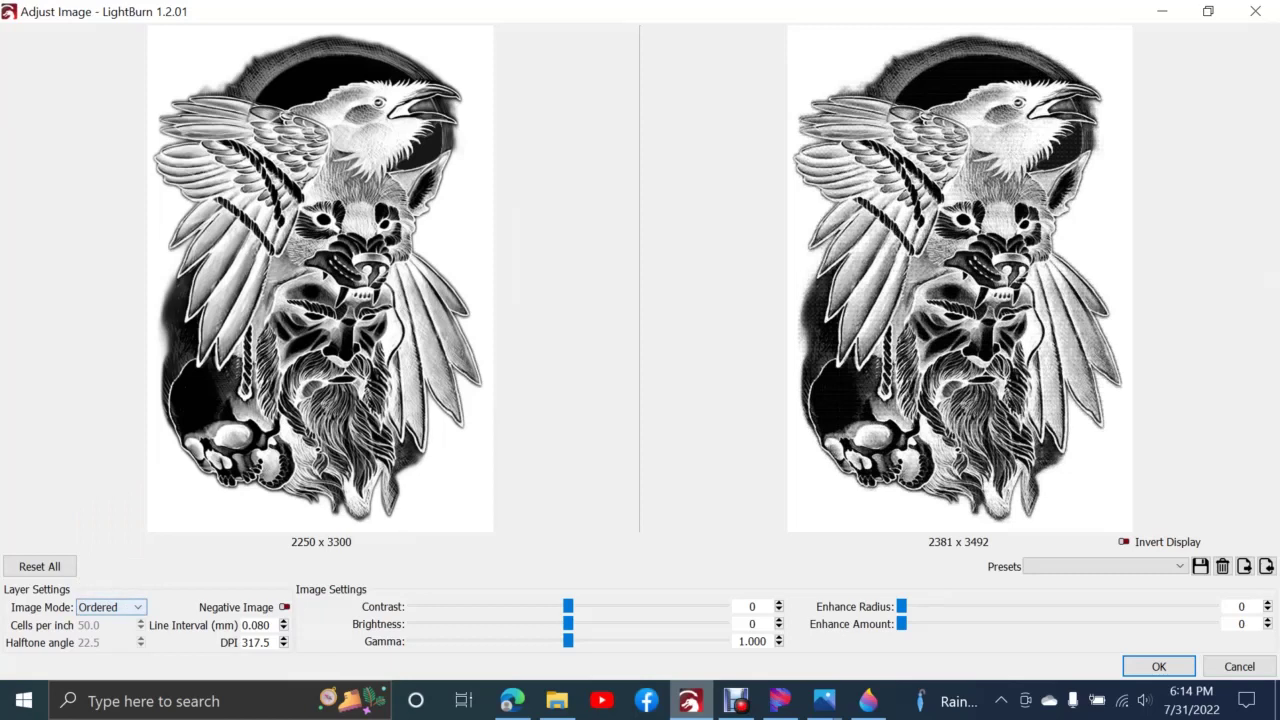
{"action": "left_click", "coordinate": [110, 607]}
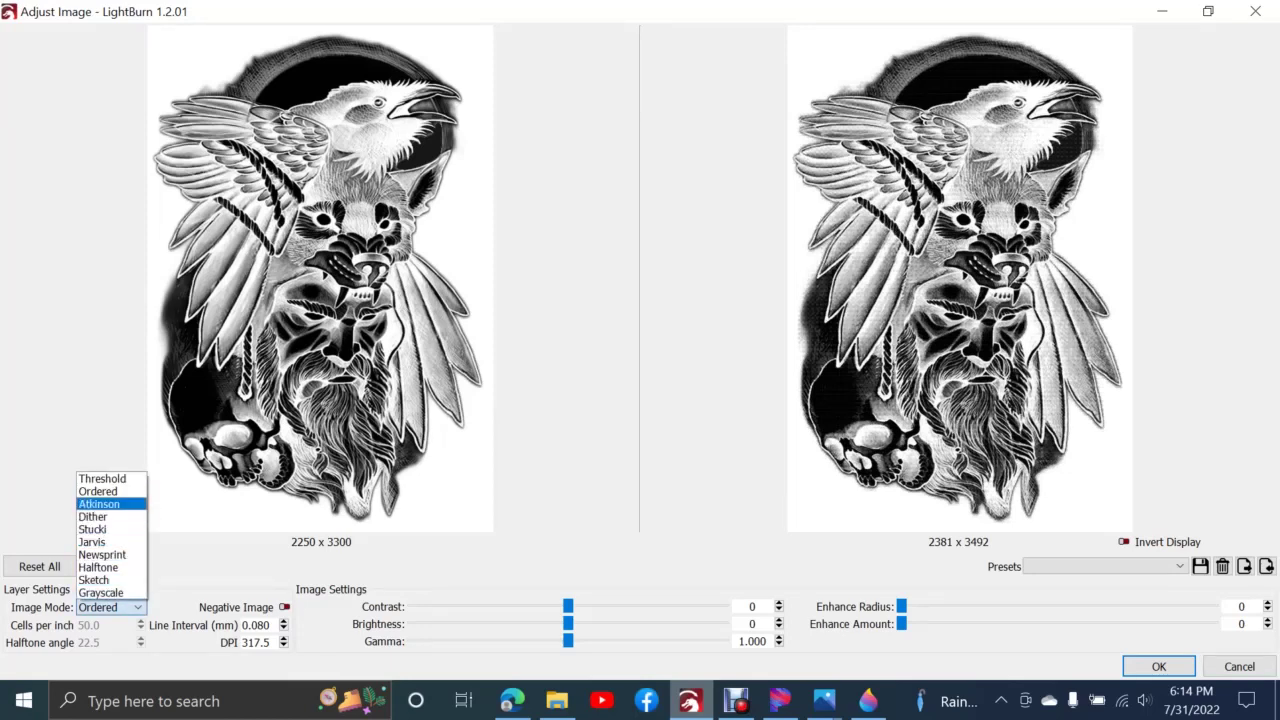
{"action": "key", "text": "Escape"}
{"action": "key", "text": "Down"}
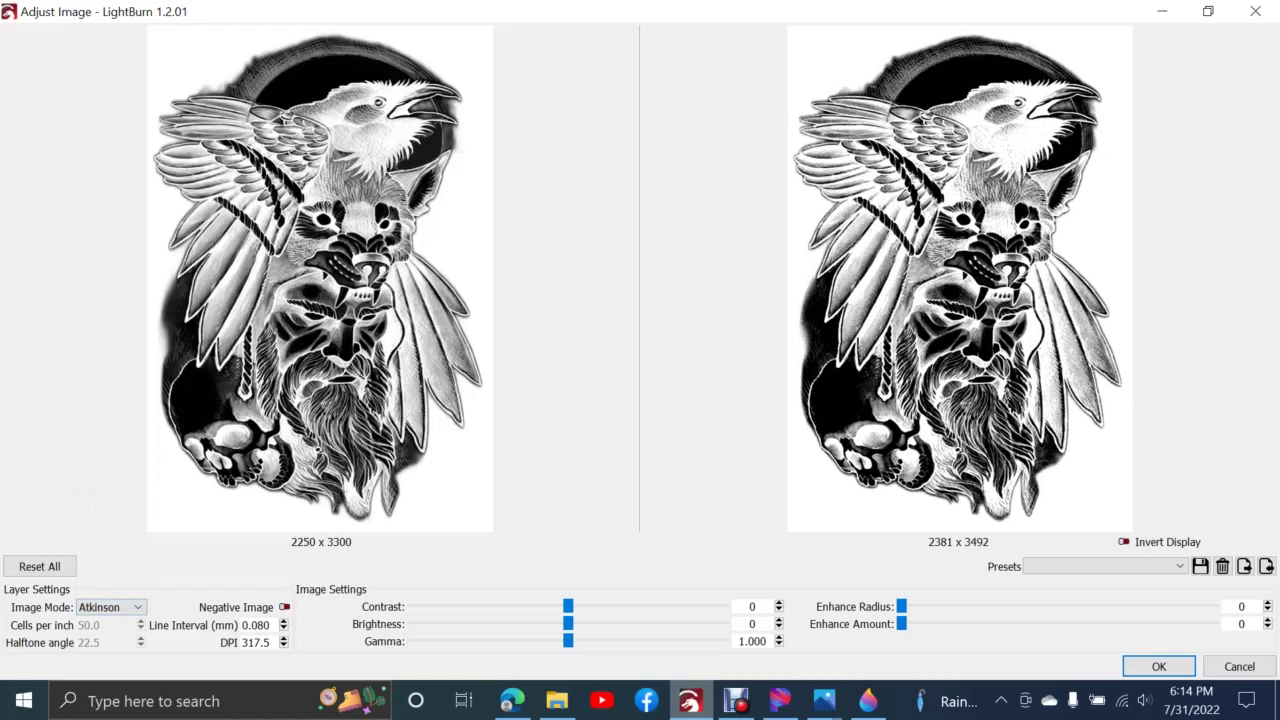
- Try the Dither and Stucki image modes and compare their previews with the original picture
{"action": "left_click", "coordinate": [110, 607]}
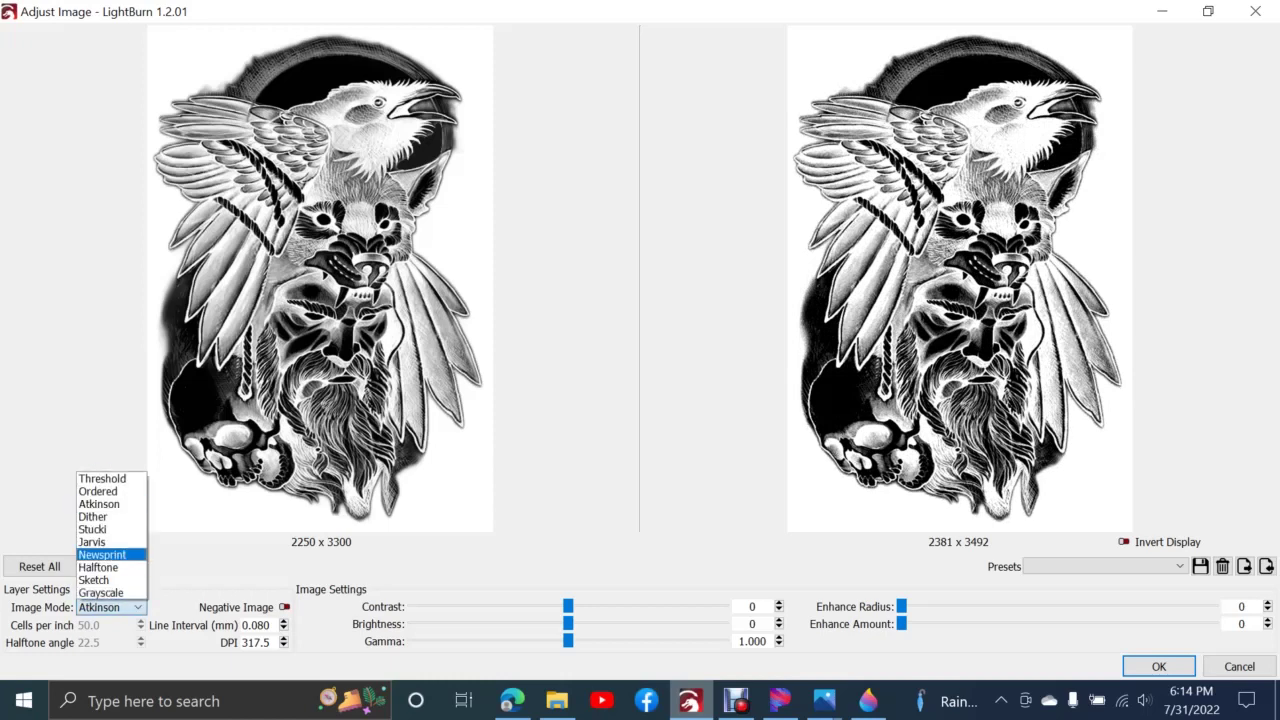
{"action": "key", "text": "Return"}
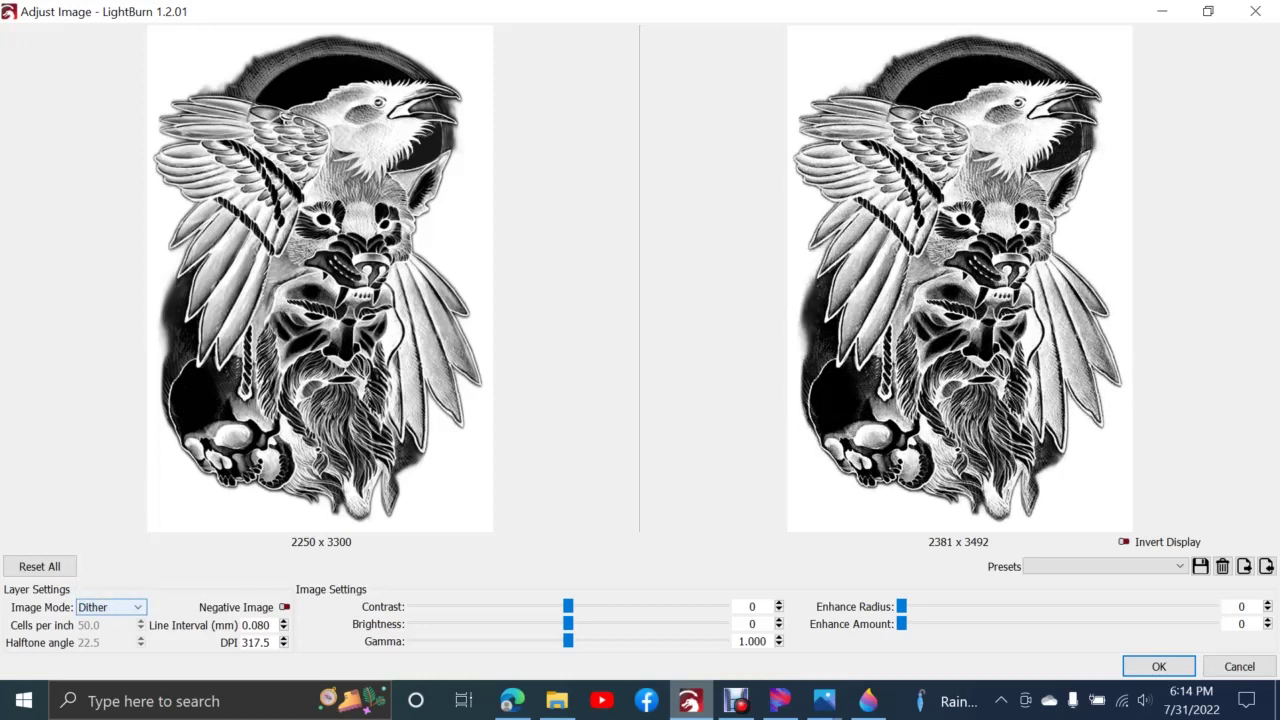
{"action": "left_click", "coordinate": [110, 607]}
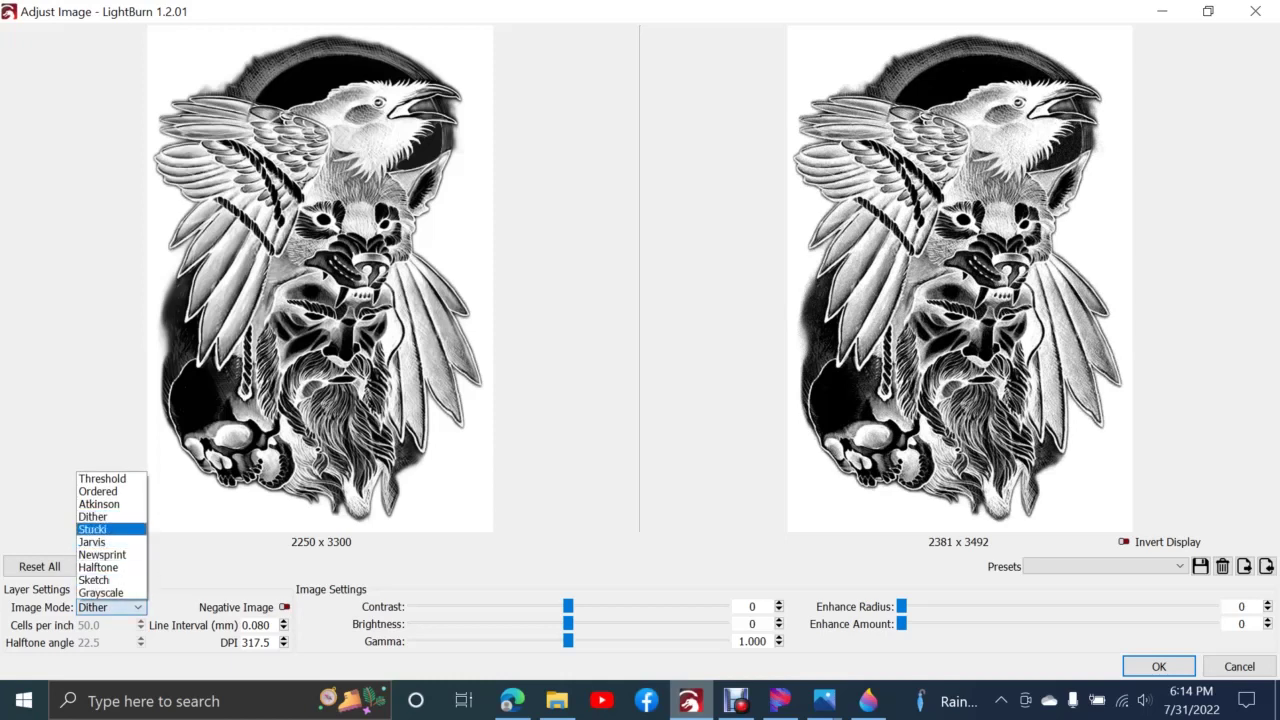
{"action": "key", "text": "Return"}
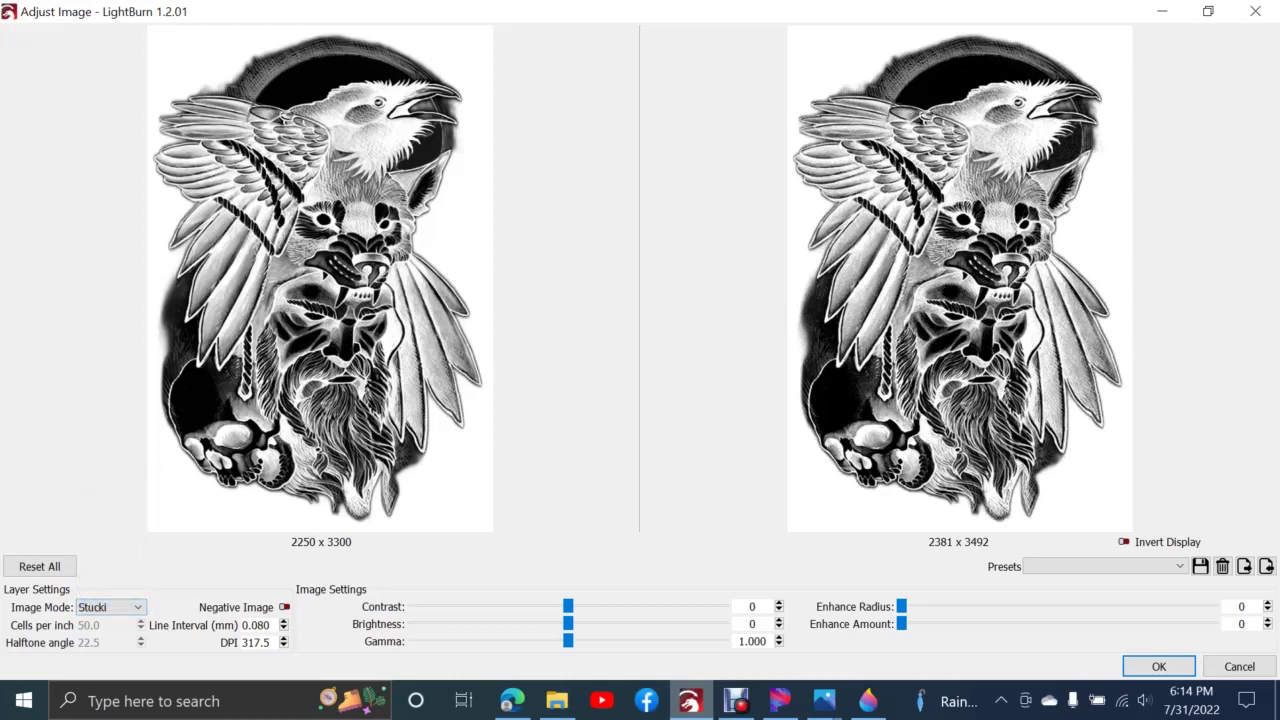
- Set the image mode to Jarvis and the DPI to 318, and accept the image adjustments
{"action": "key", "text": "alt+Down"}
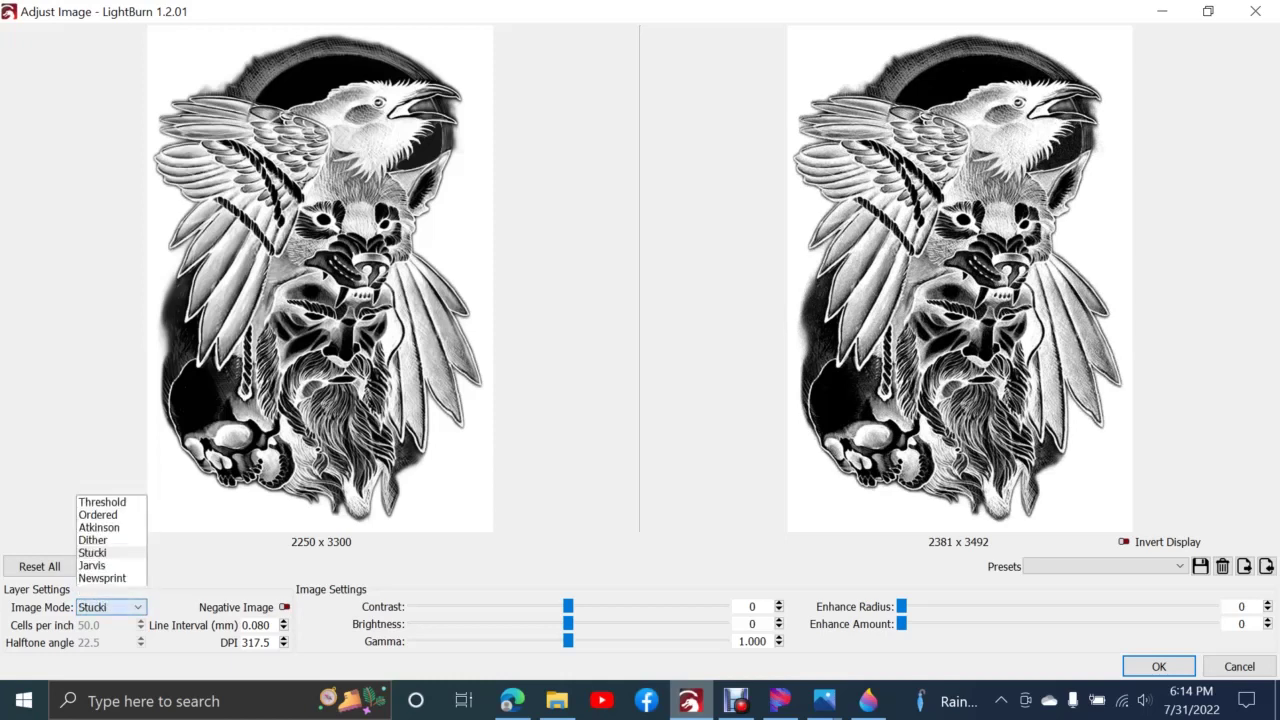
{"action": "key", "text": "Escape"}
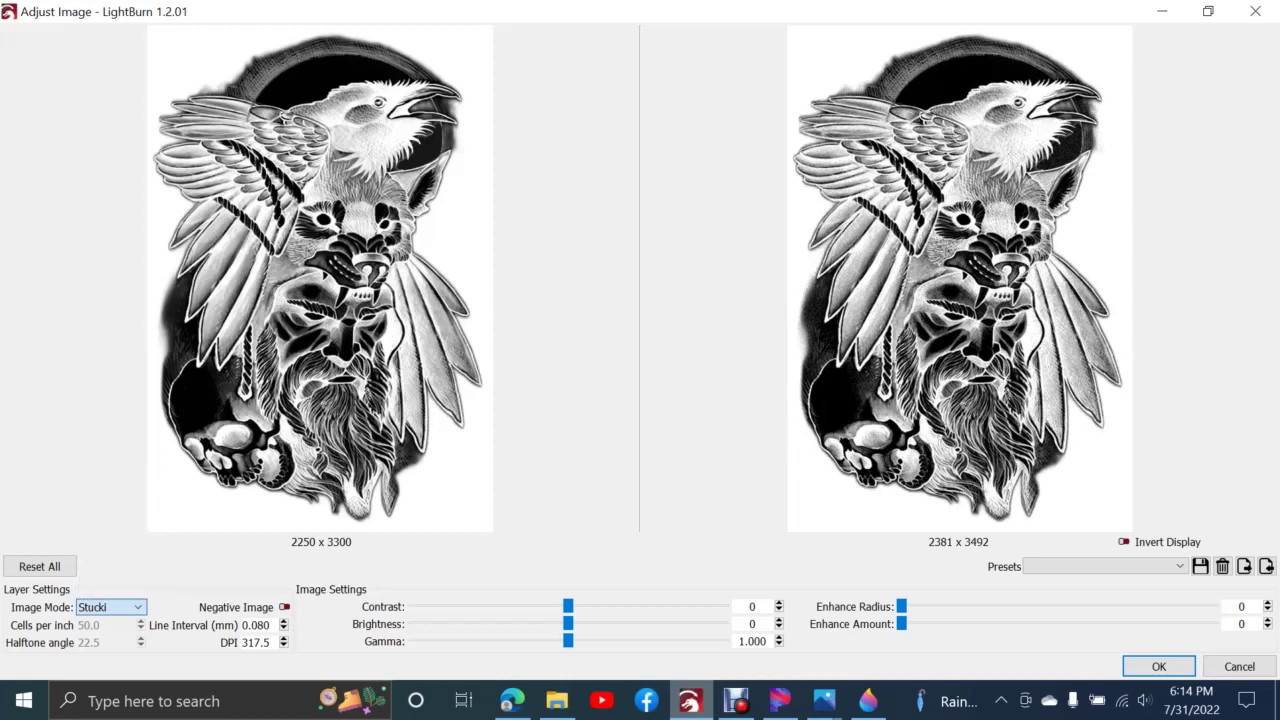
{"action": "key", "text": "Down"}
{"action": "double_click", "coordinate": [250, 642]}
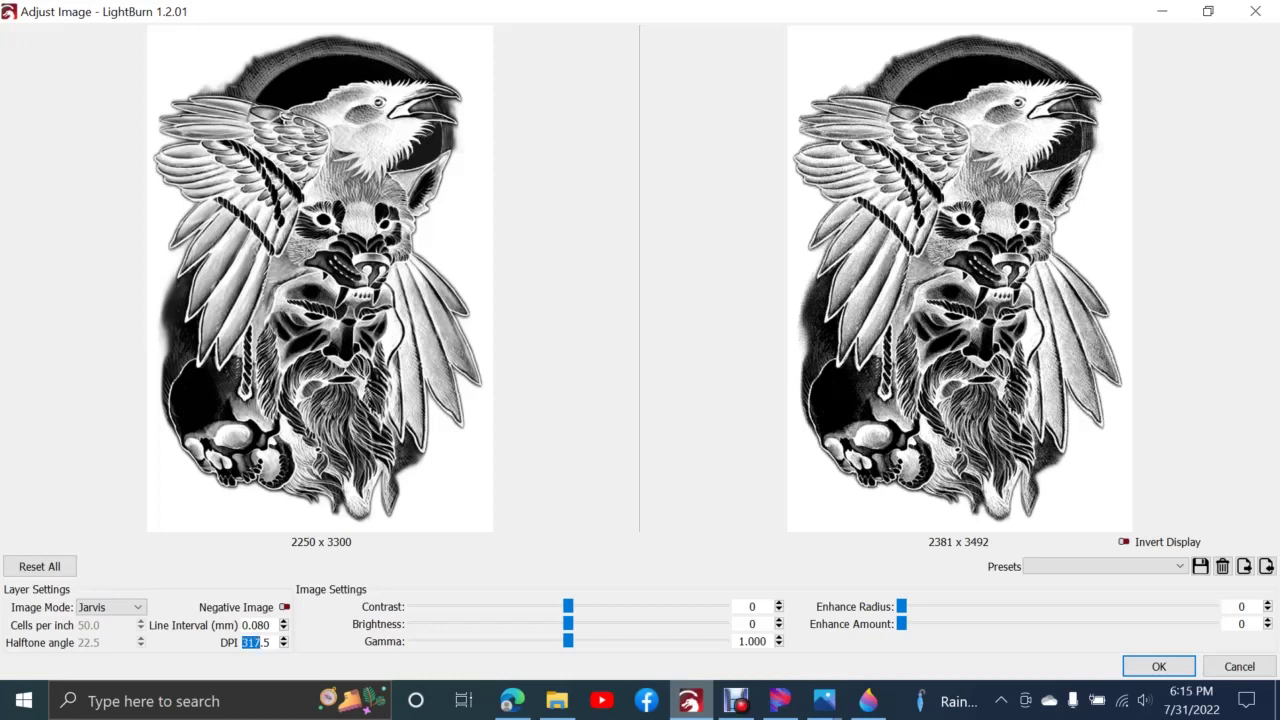
{"action": "key", "text": "shift+End"}
{"action": "type", "text": "31"}
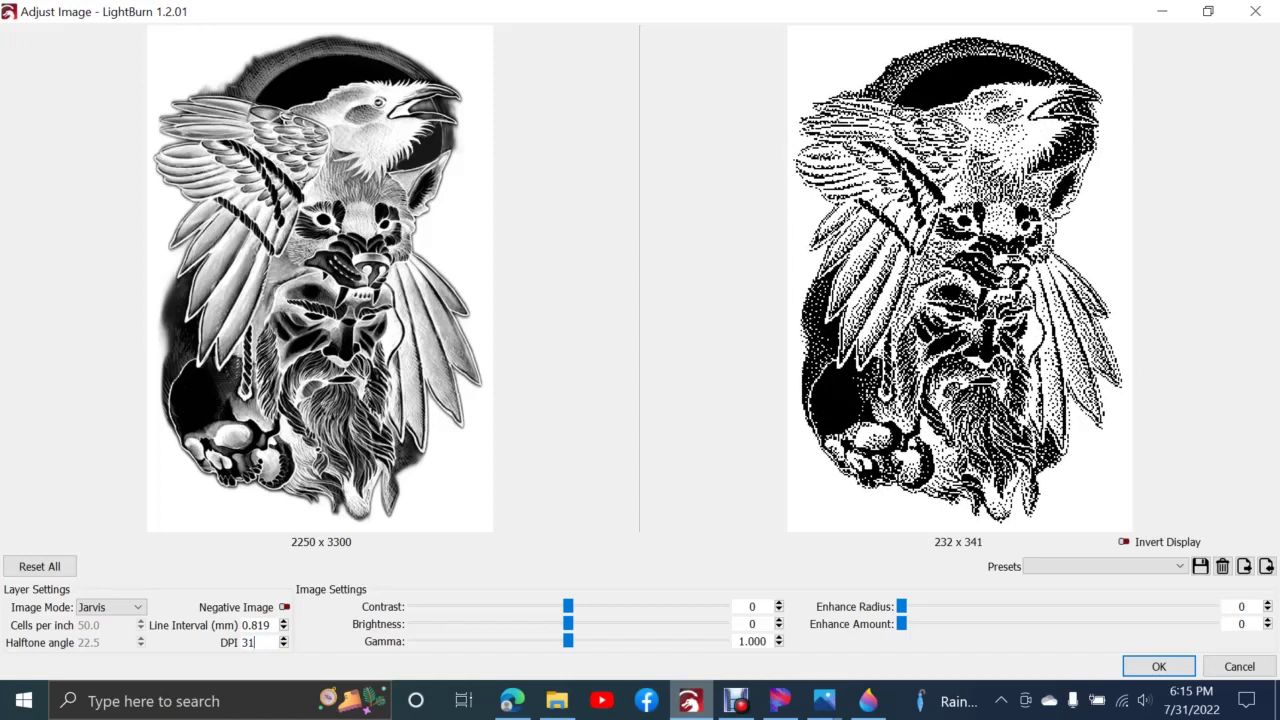
{"action": "type", "text": "8"}
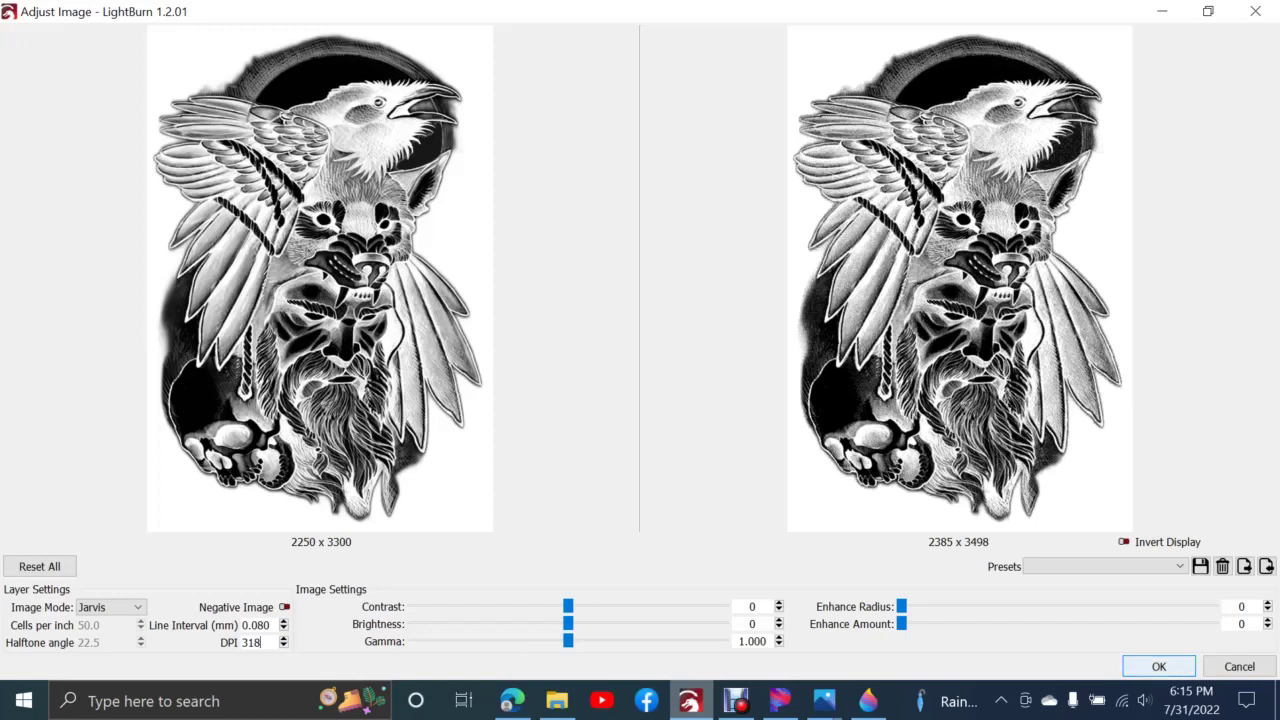
{"action": "left_click", "coordinate": [1158, 666]}
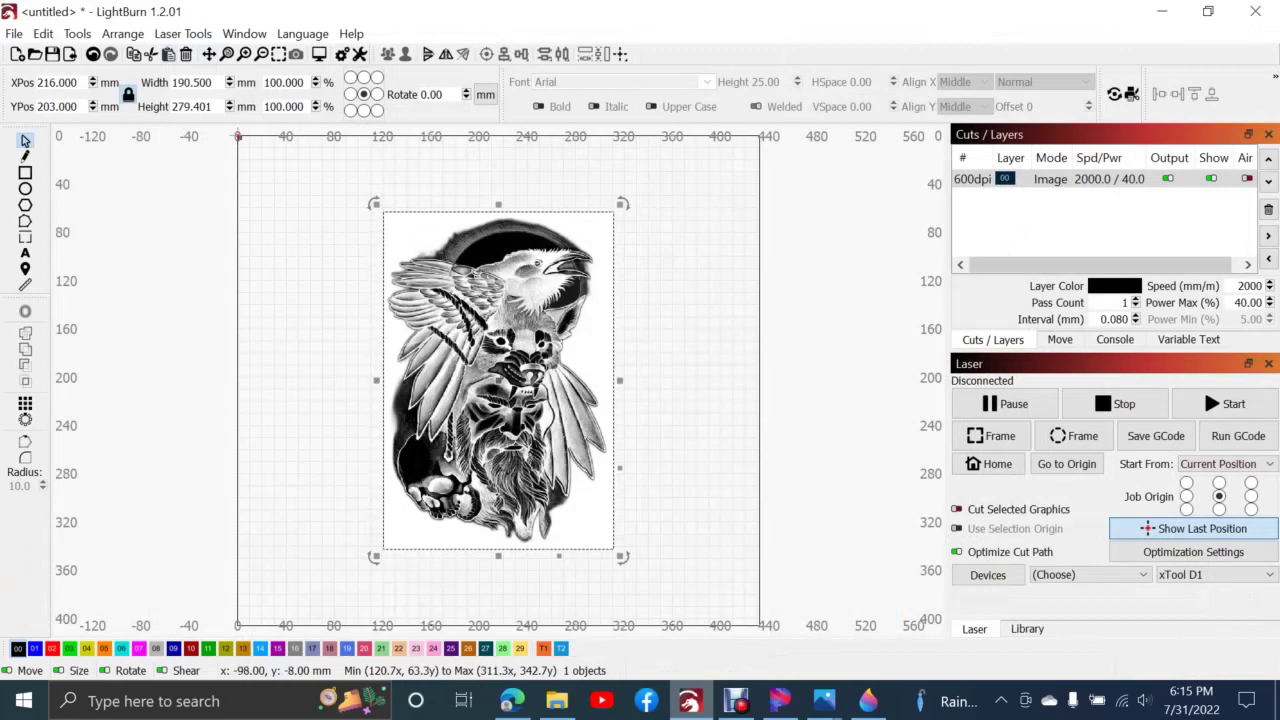
- Rotate the image 90° counter-clockwise and check the engraving in an enlarged preview
{"action": "left_click", "coordinate": [122, 34]}
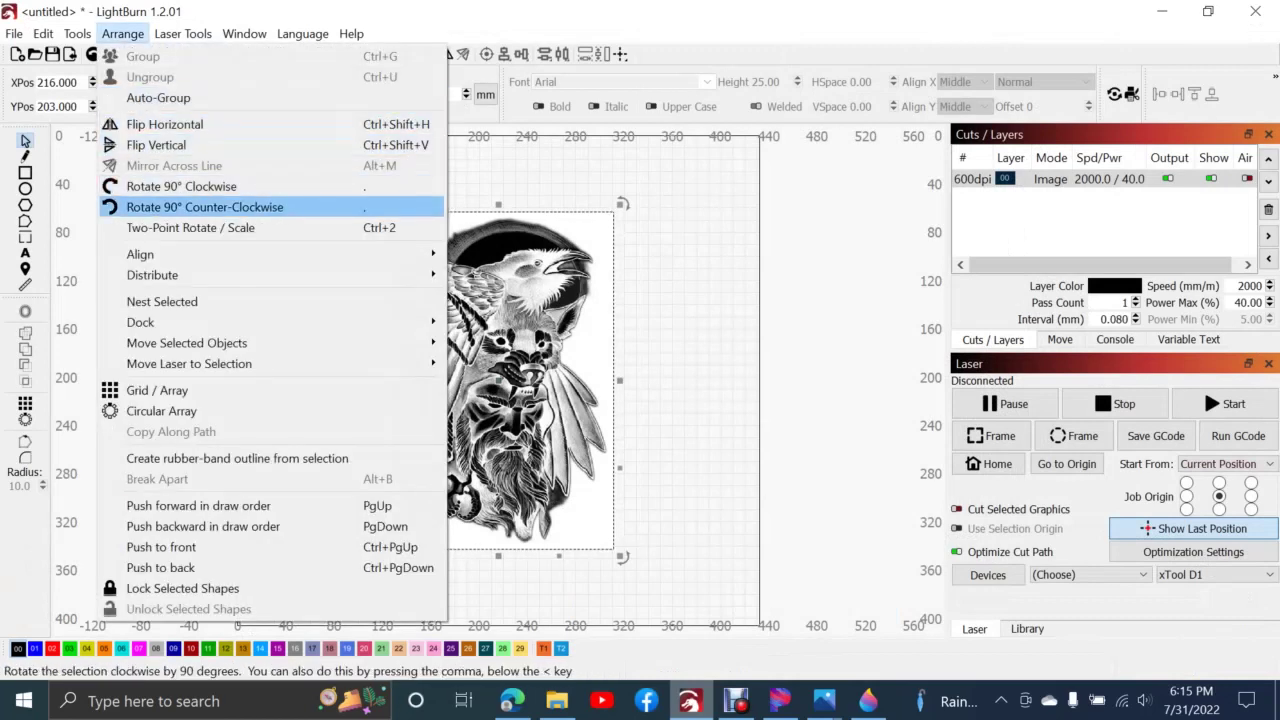
{"action": "left_click", "coordinate": [205, 207]}
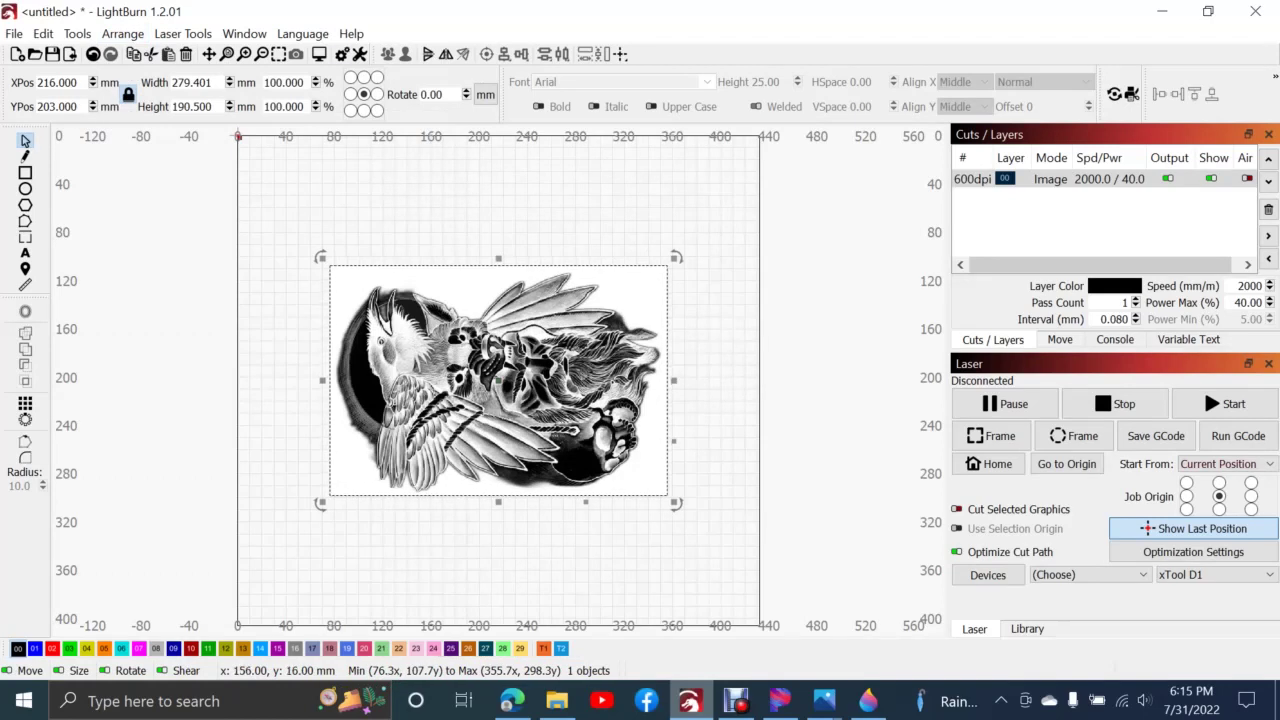
{"action": "left_click", "coordinate": [244, 33]}
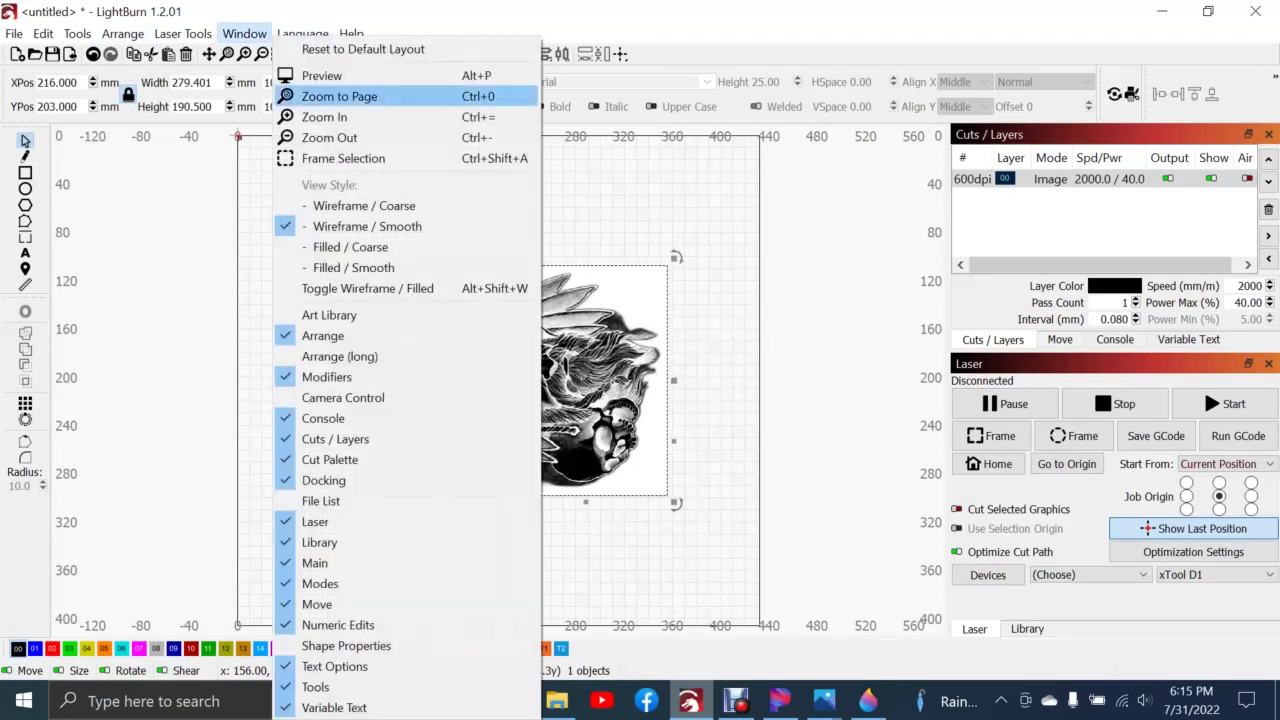
{"action": "key", "text": "Escape"}
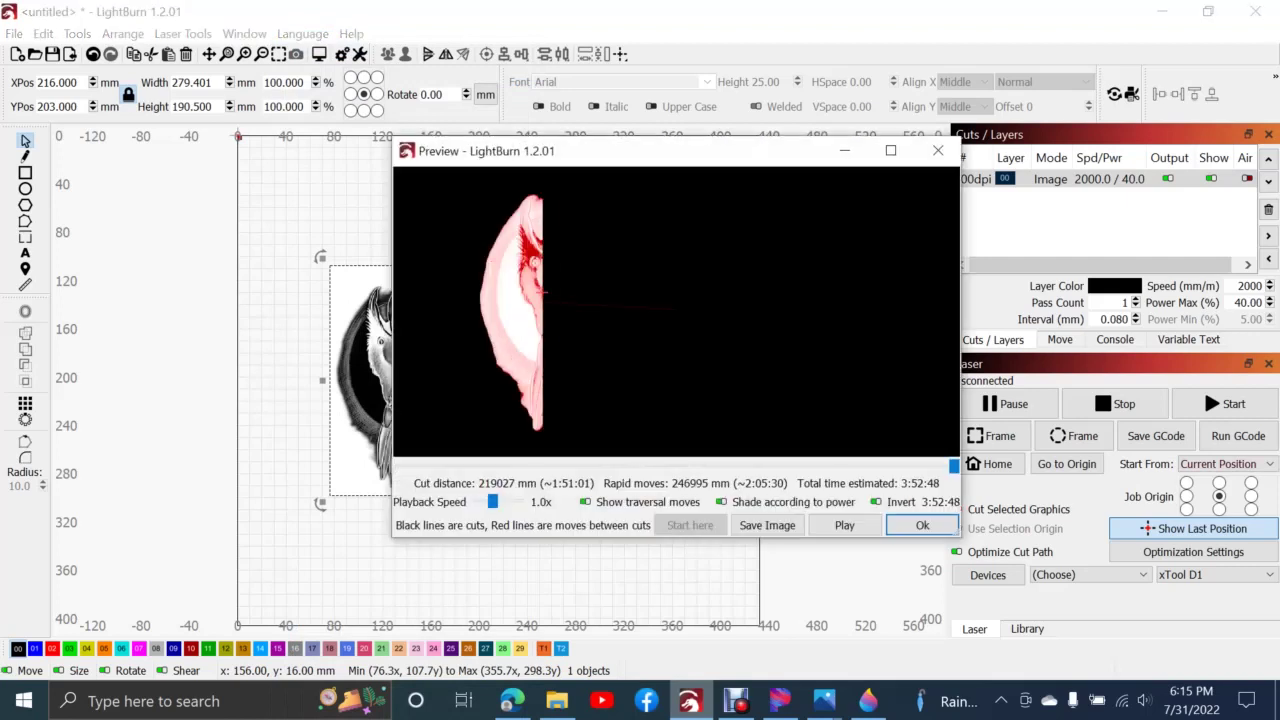
{"action": "left_click", "coordinate": [889, 151]}
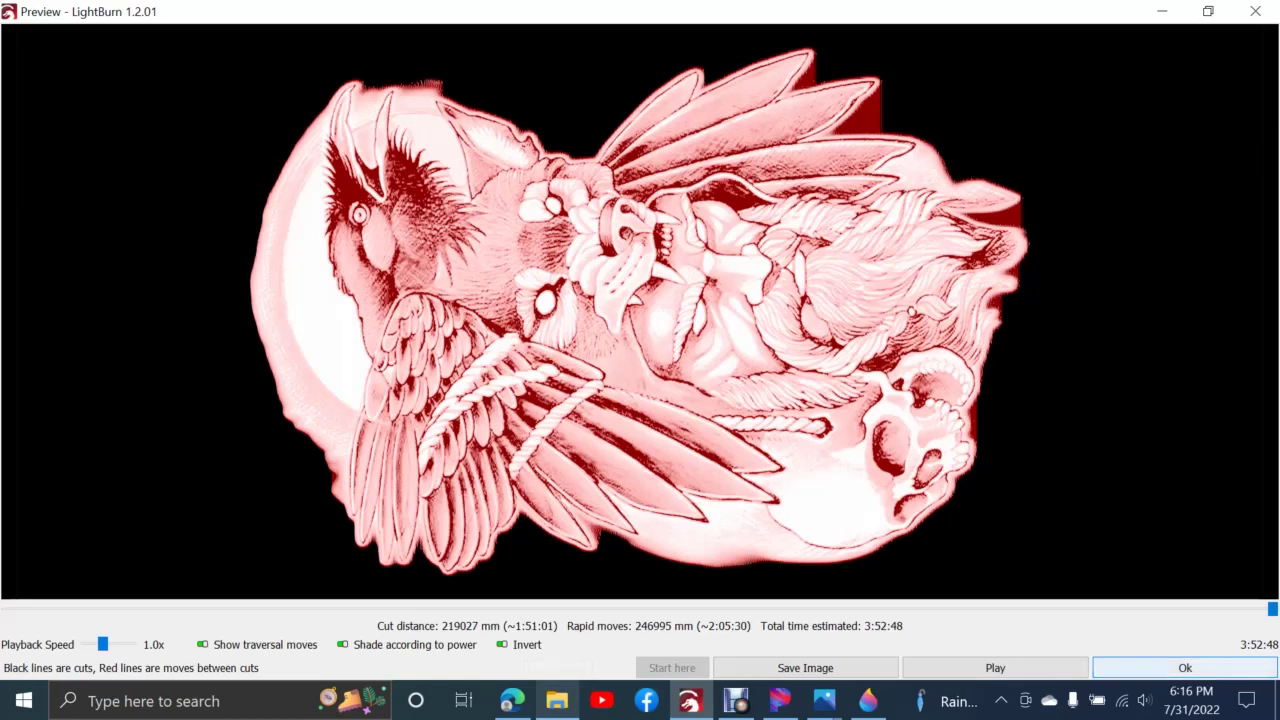
{"action": "key", "text": "Return"}
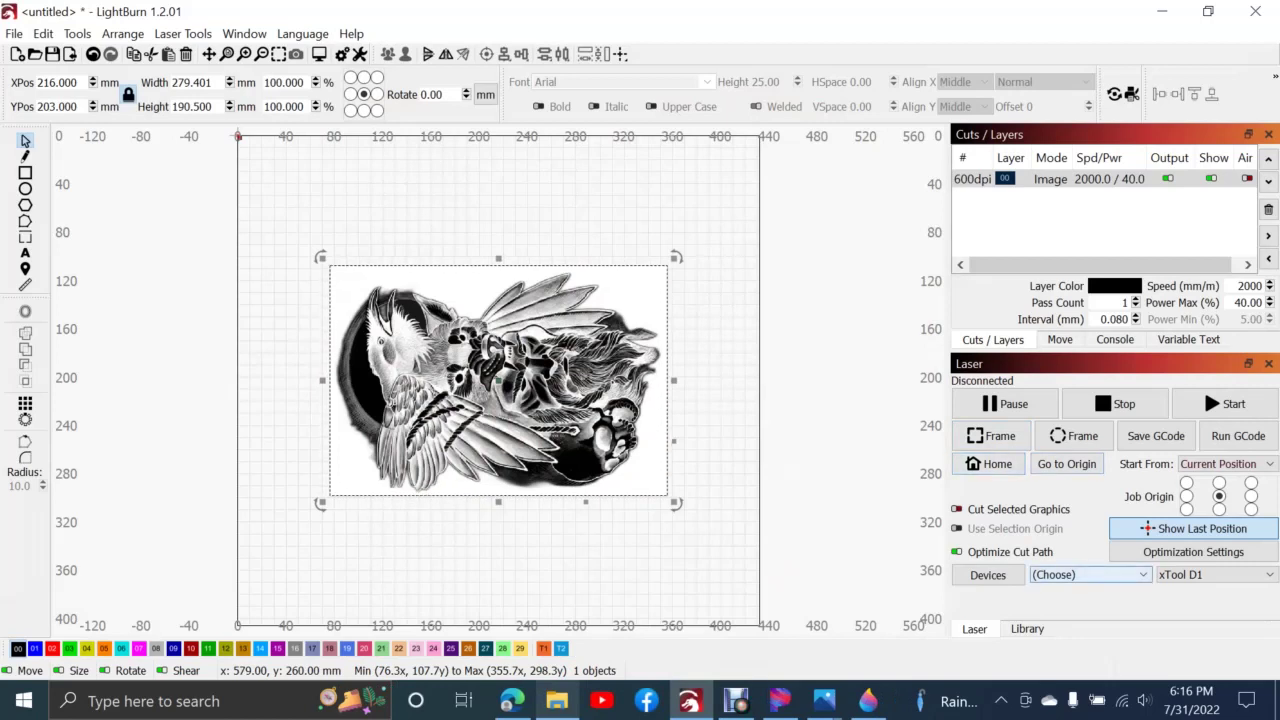
- Connect the xTool D1 laser through COM3 and send the laser head to the user origin
{"action": "left_click", "coordinate": [1088, 574]}
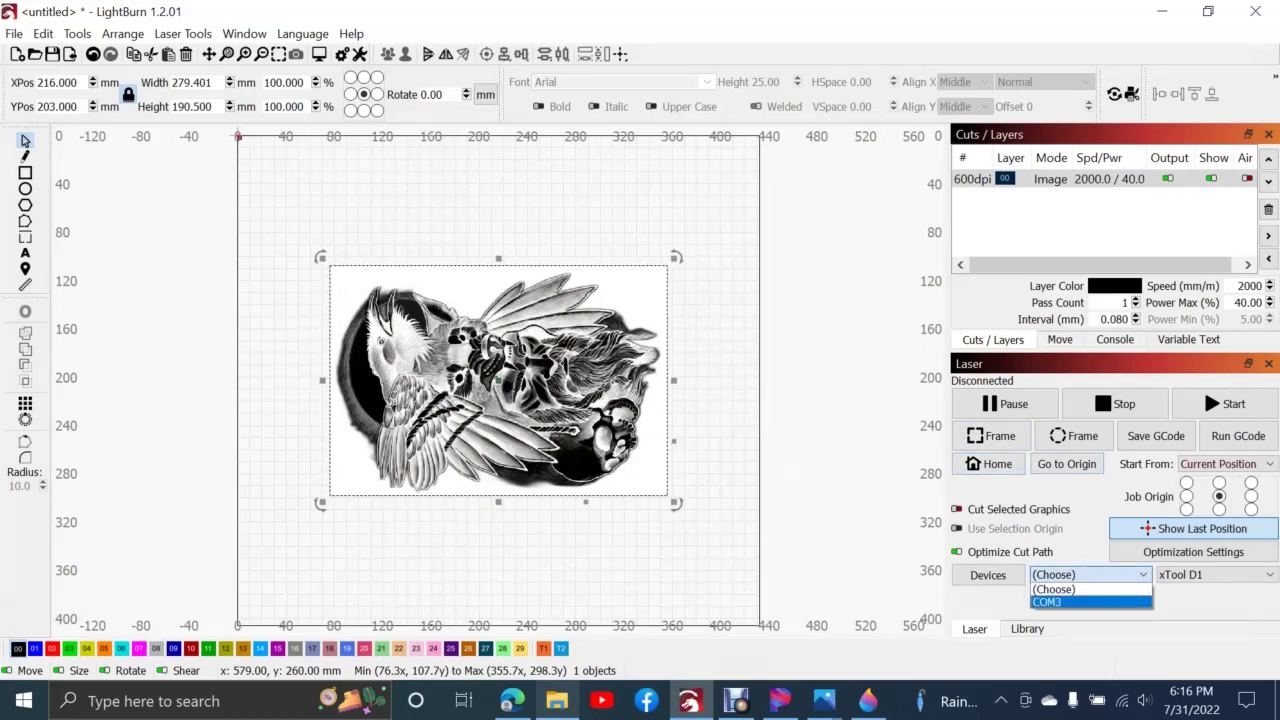
{"action": "left_click", "coordinate": [1048, 602]}
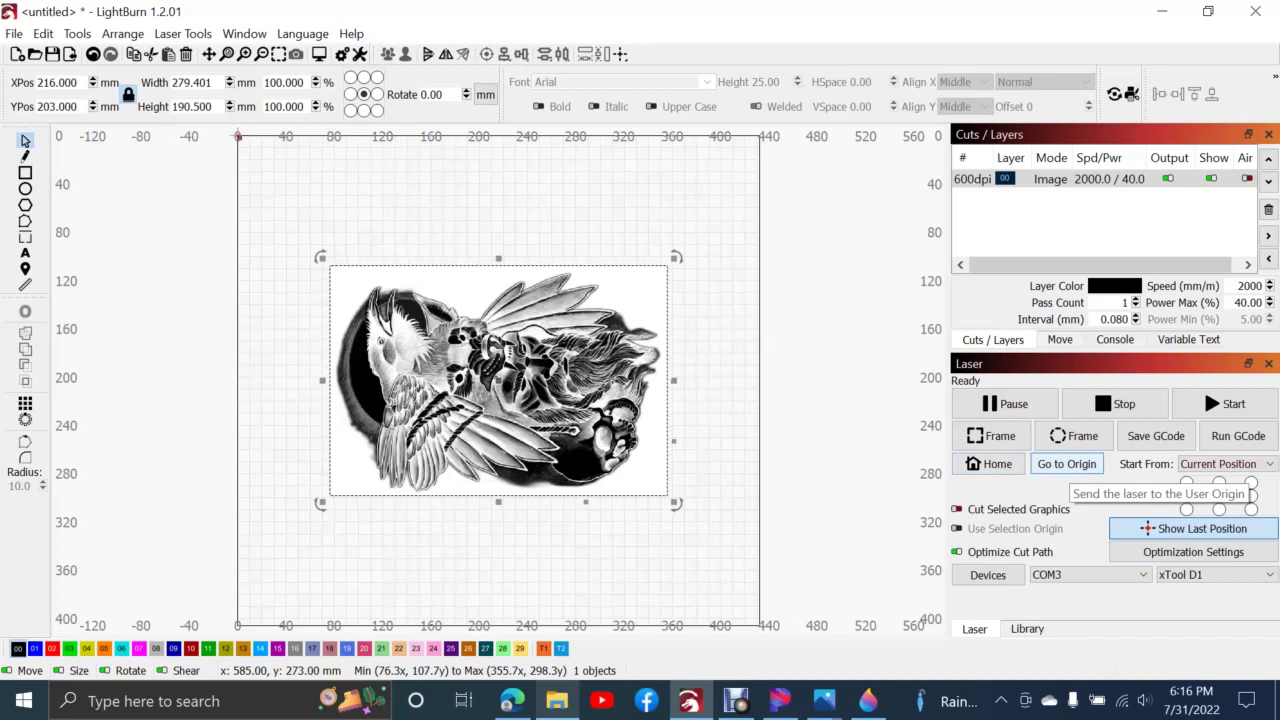
{"action": "left_click", "coordinate": [1066, 464]}
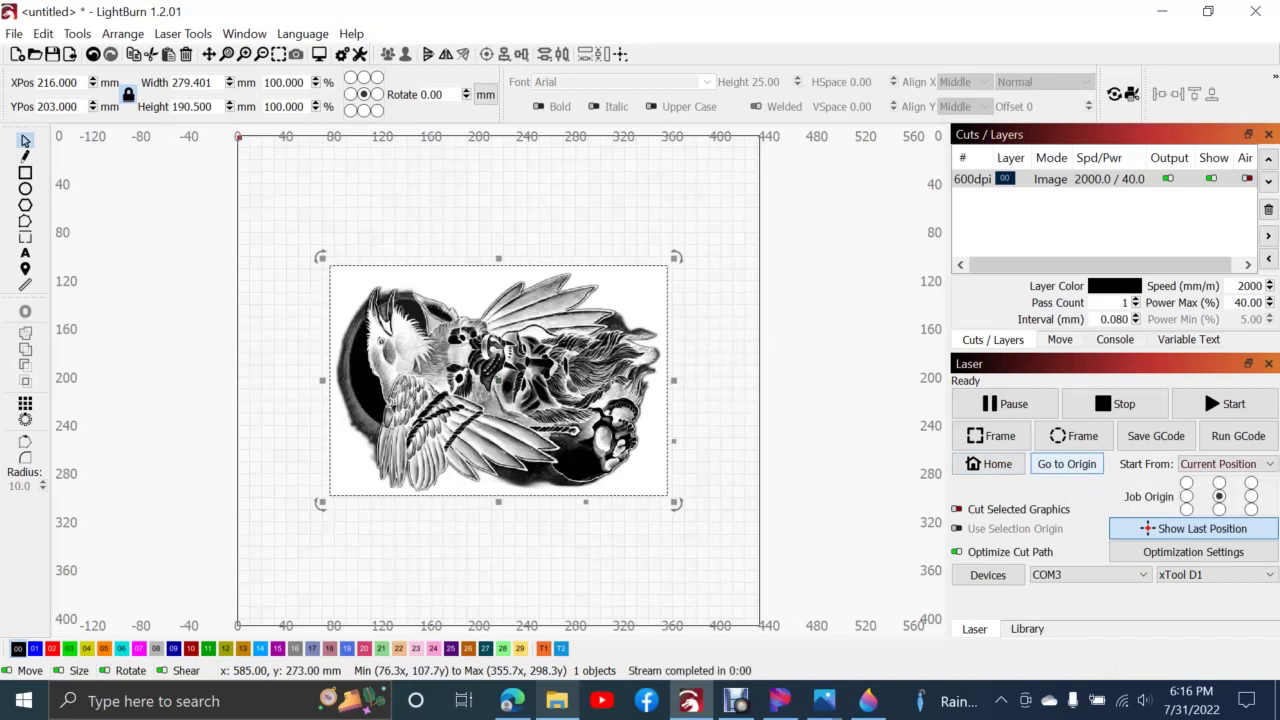